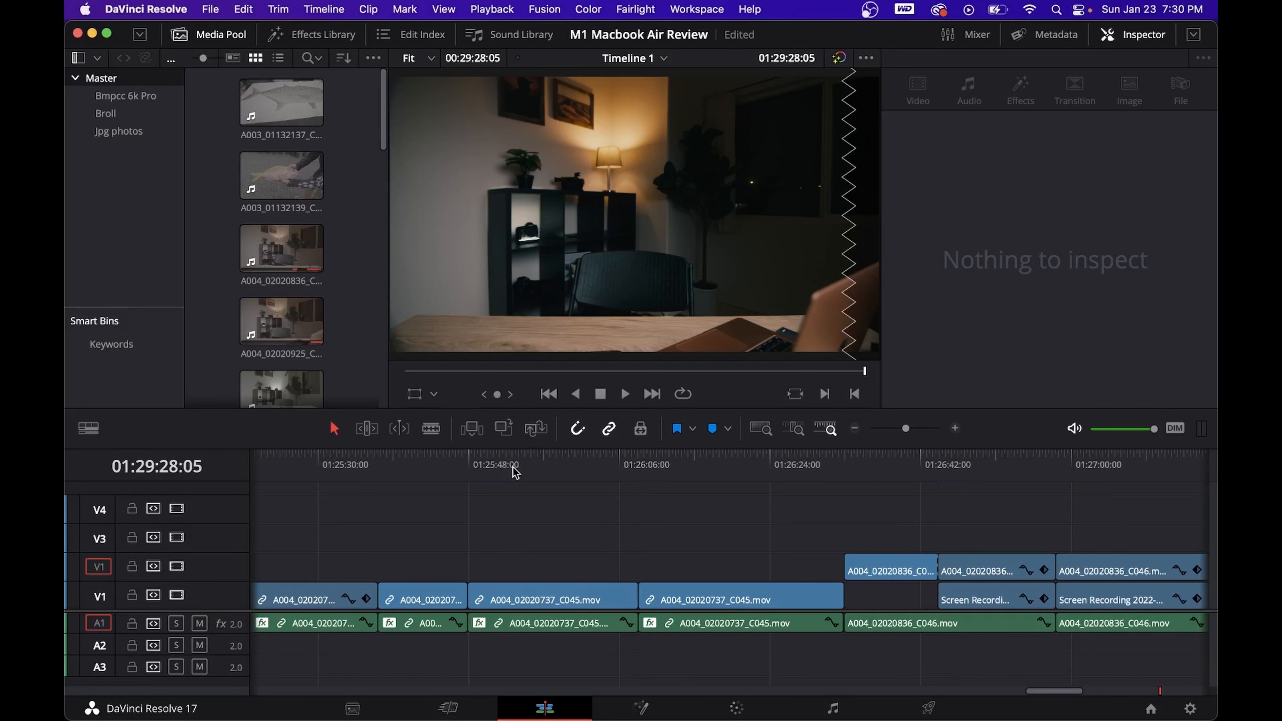
- Copy two adjacent A004_02020737 clips with their audio into Timeline 1 of the Mac Book Air M1 Test project, beyond the existing clips
{"action": "left_click_drag", "start_coordinate": [395, 517], "coordinate": [528, 610]}
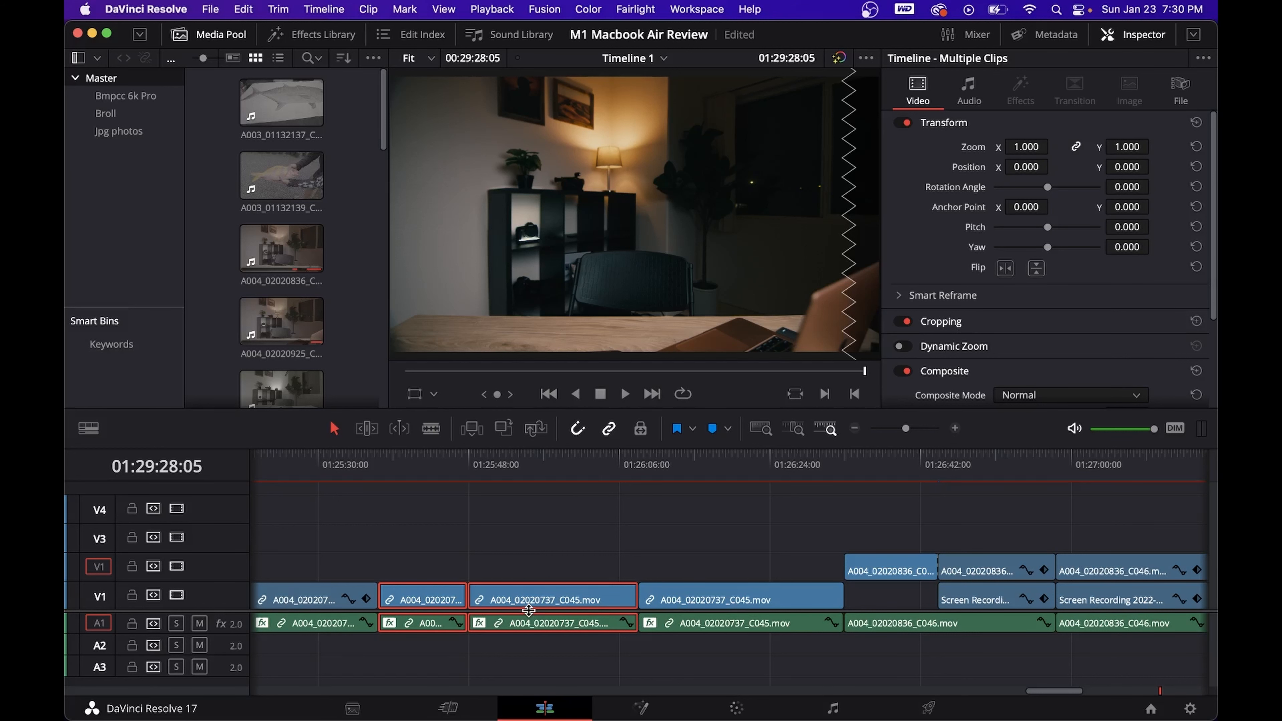
{"action": "key", "text": "shift+1"}
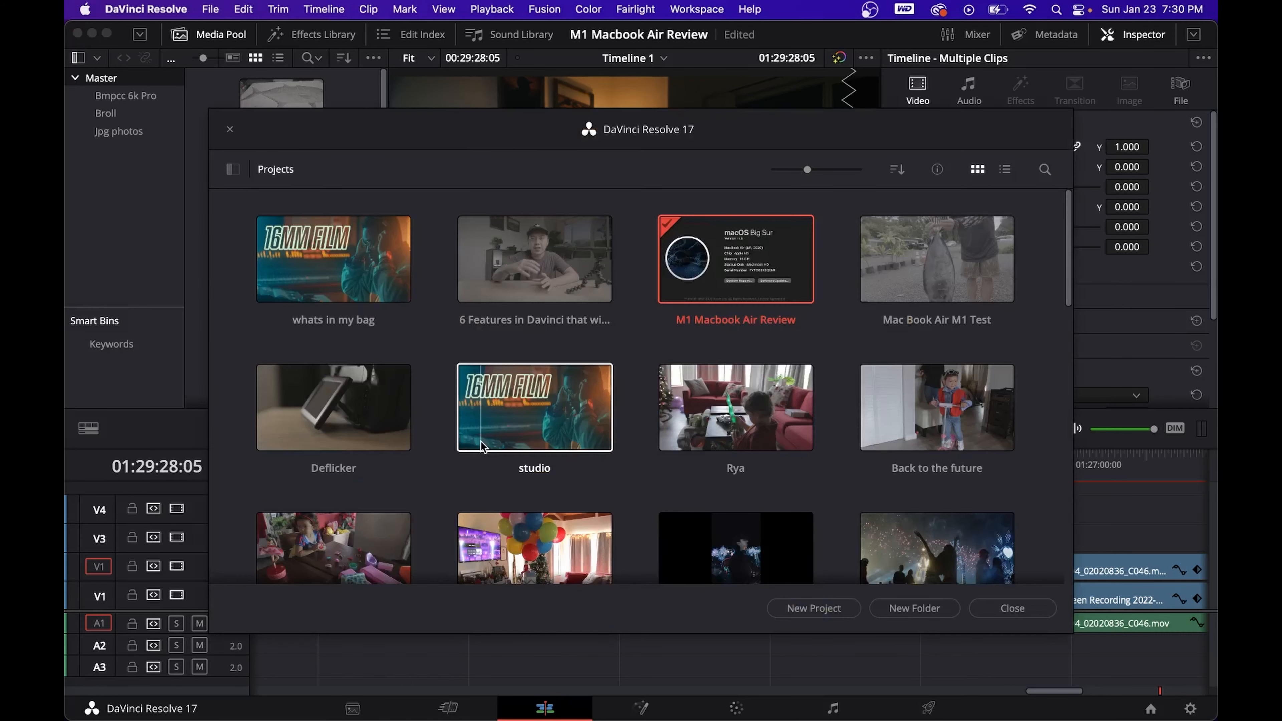
{"action": "double_click", "coordinate": [916, 292]}
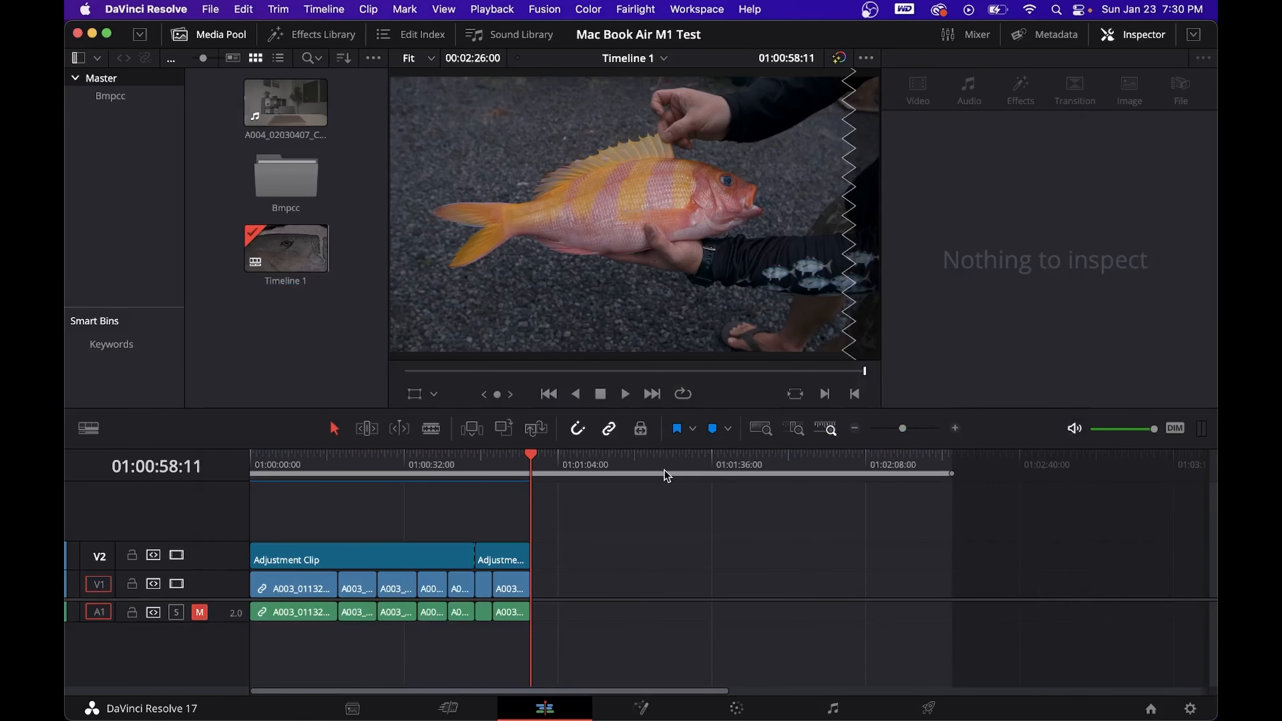
{"action": "left_click", "coordinate": [627, 460]}
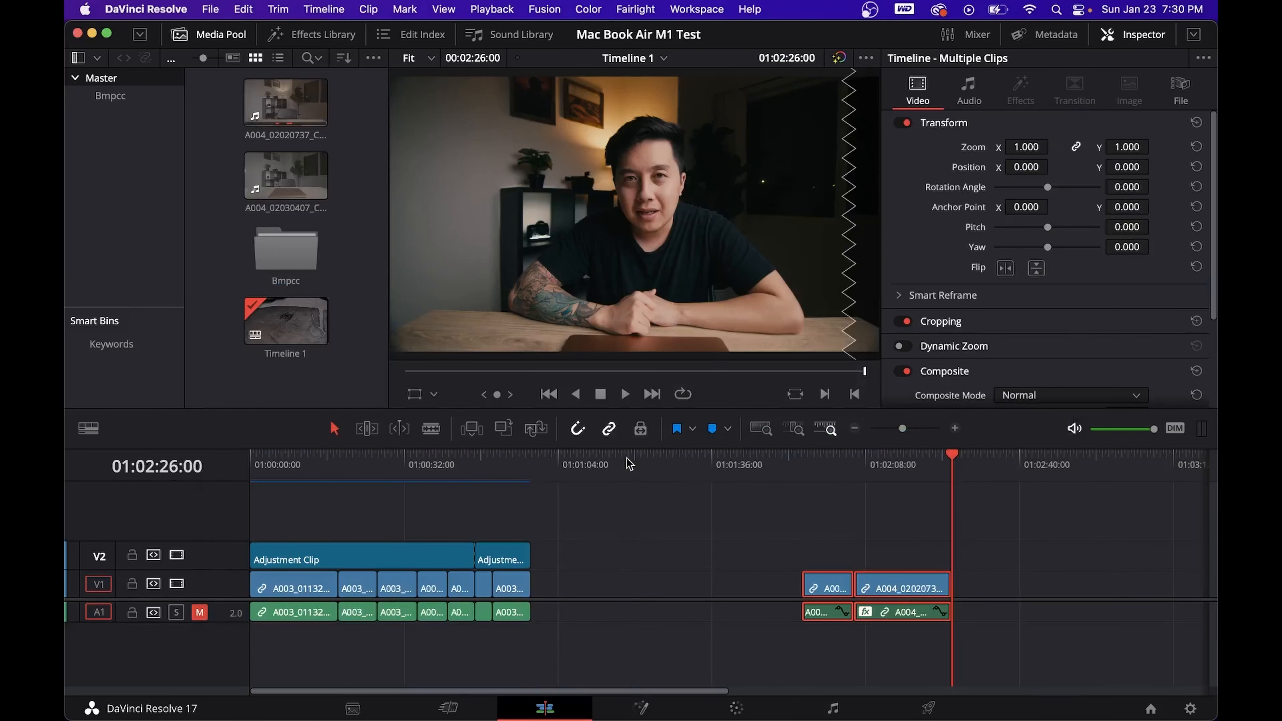
{"action": "left_click", "coordinate": [852, 477]}
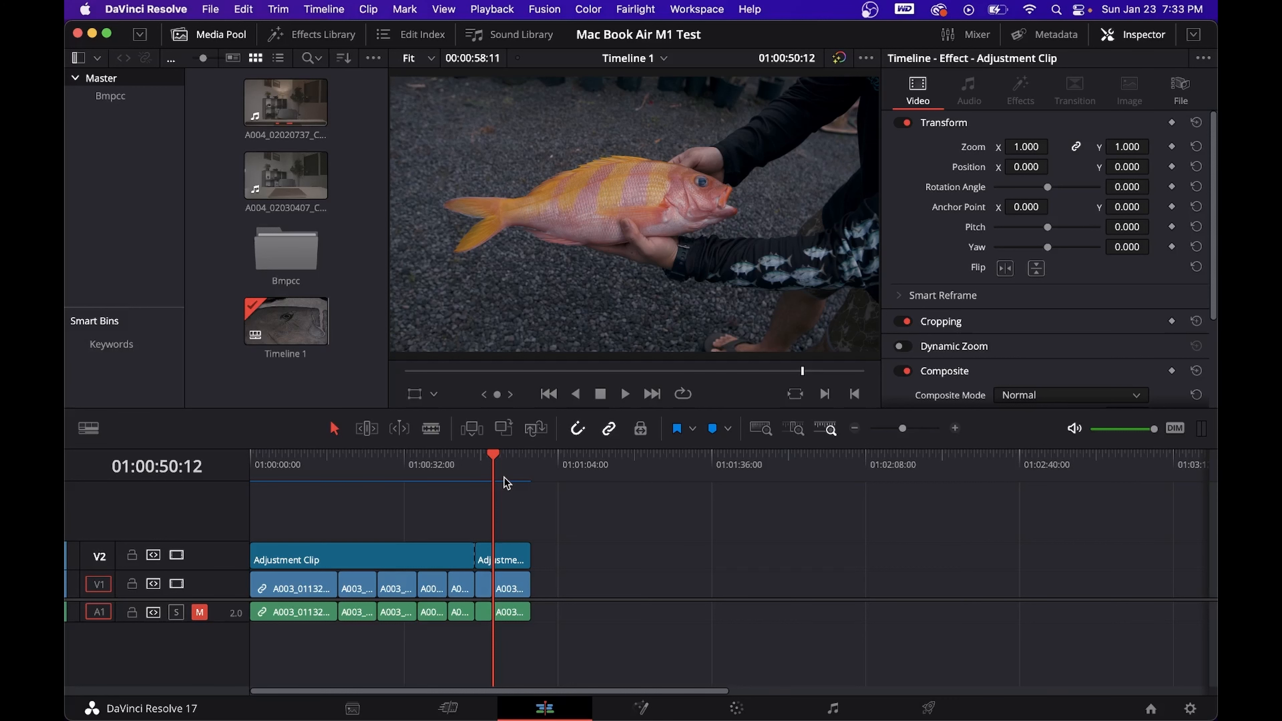
- Start a project archive export for the Mac Book Air M1 Test project
{"action": "key", "text": "shift+1"}
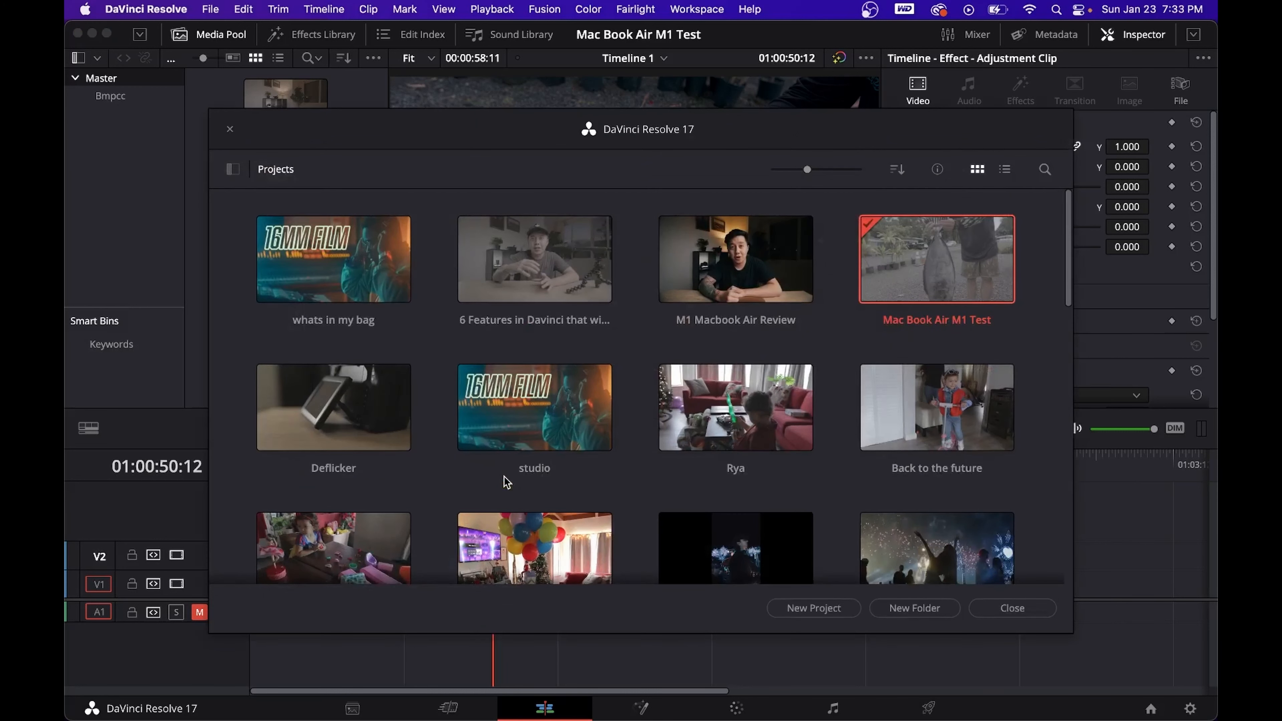
{"action": "right_click", "coordinate": [909, 284]}
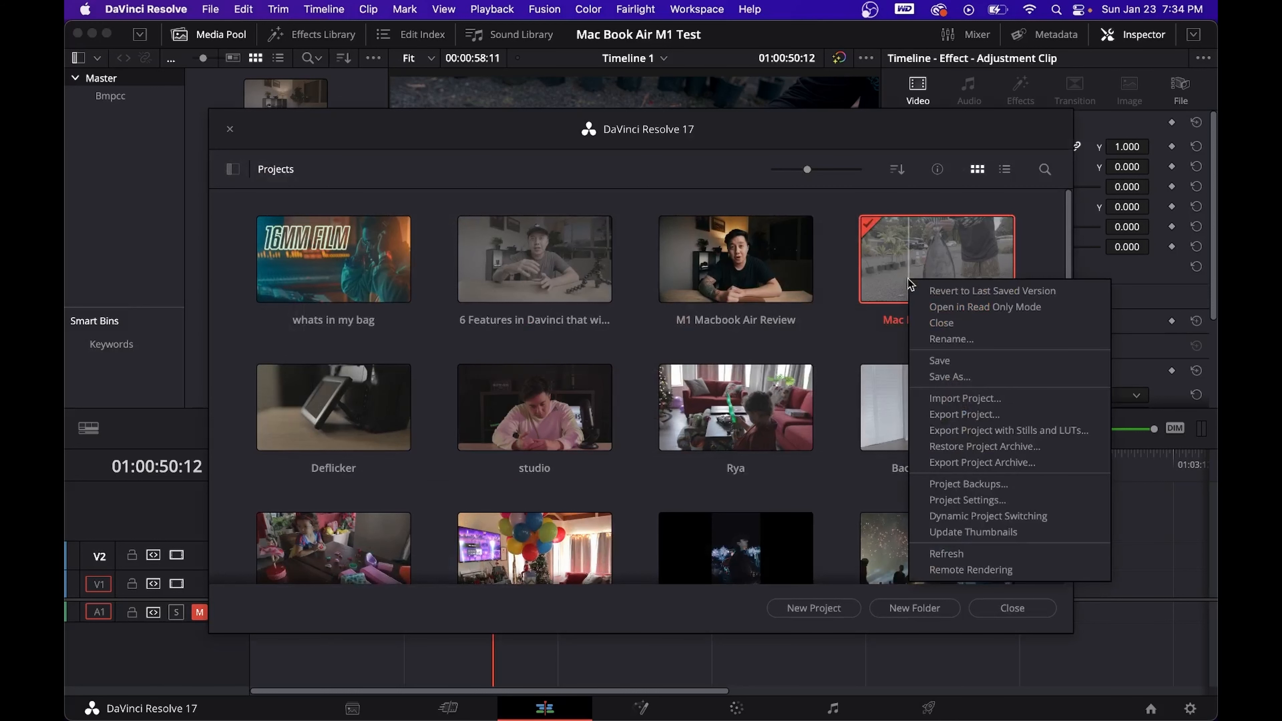
{"action": "left_click", "coordinate": [934, 462]}
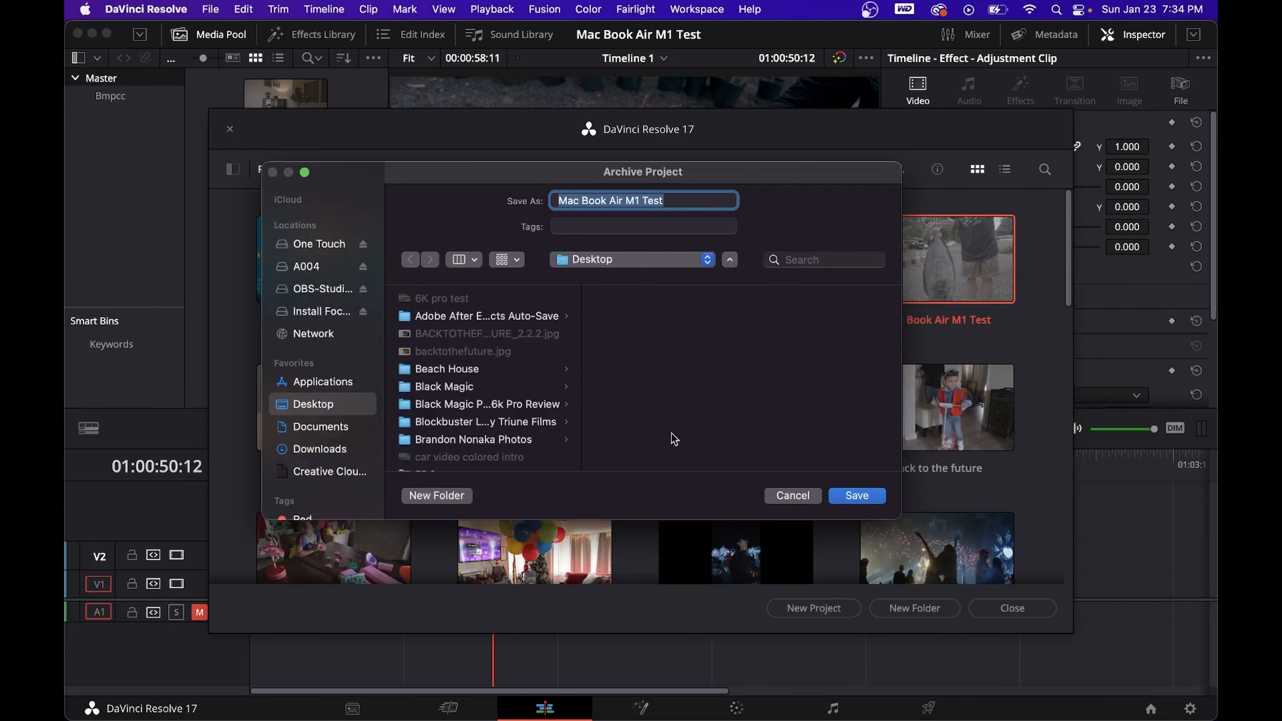
- Save the archive in a new Desktop folder named "Project Archieve", with Render Cache excluded
{"action": "left_click", "coordinate": [436, 496]}
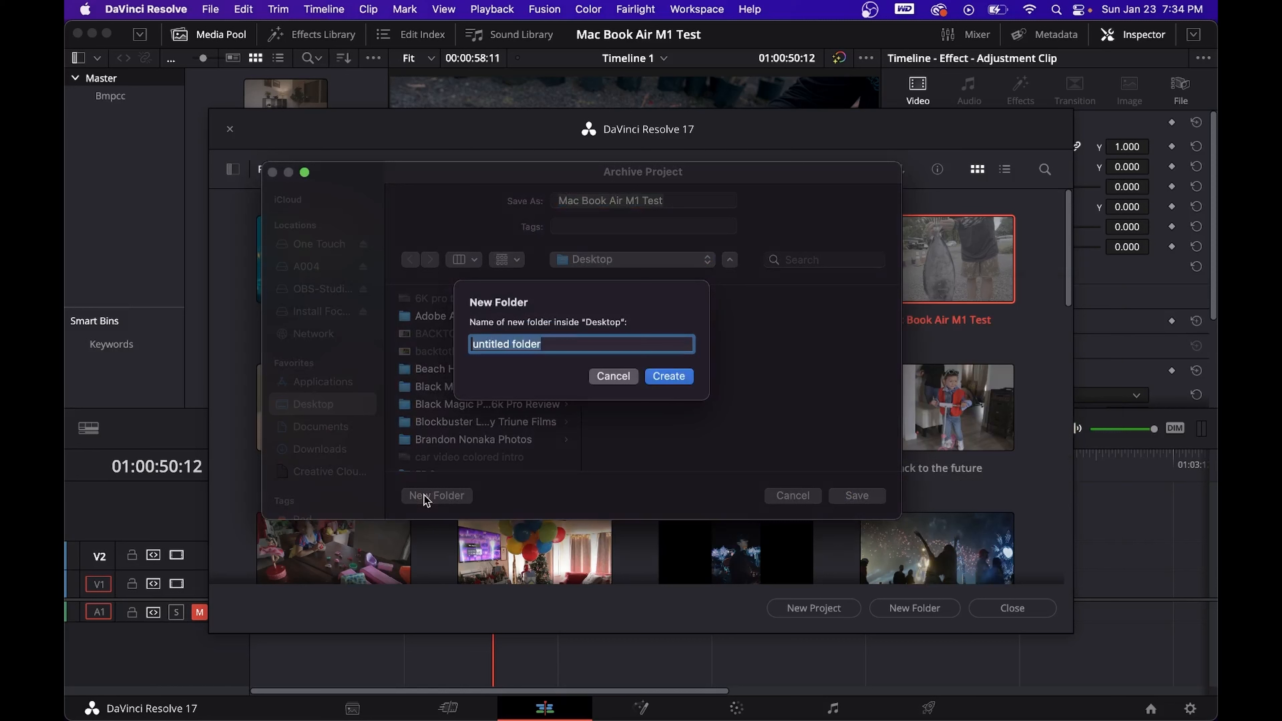
{"action": "type", "text": "Project Coll"}
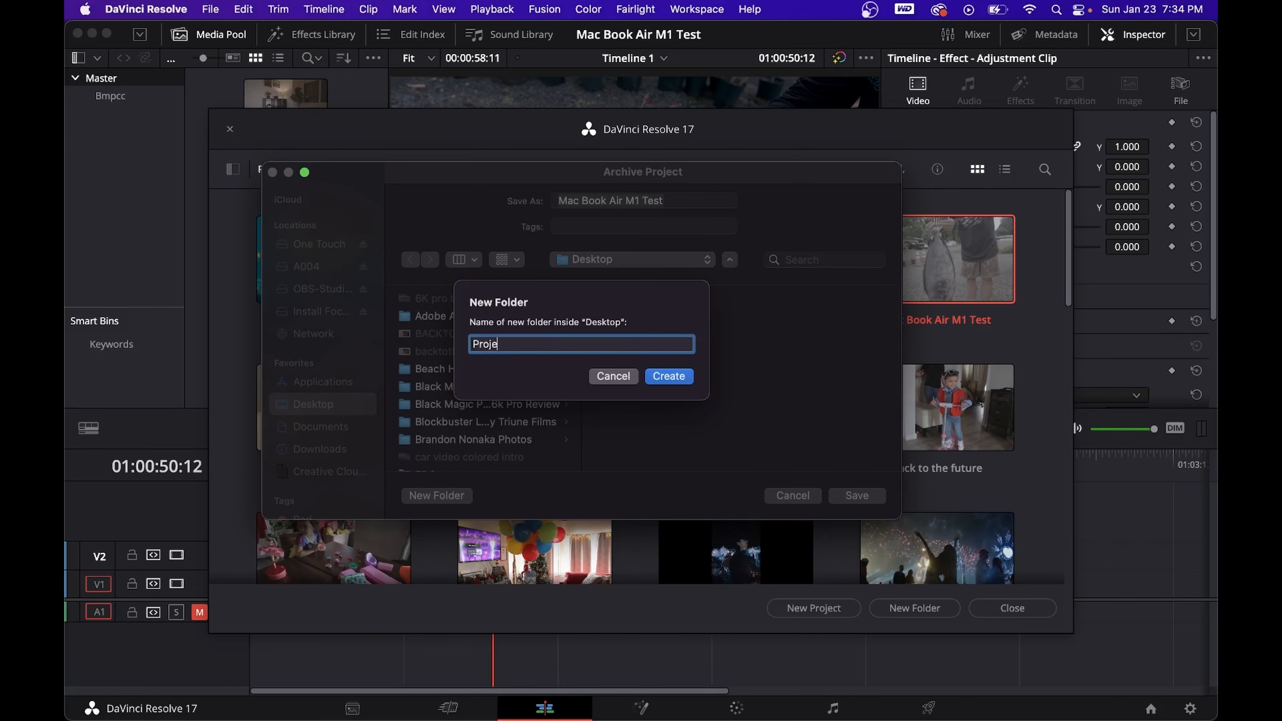
{"action": "key", "text": "BackSpace"}
{"action": "key", "text": "BackSpace"}
{"action": "key", "text": "BackSpace"}
{"action": "key", "text": "BackSpace"}
{"action": "type", "text": "Archieve"}
{"action": "key", "text": "Return"}
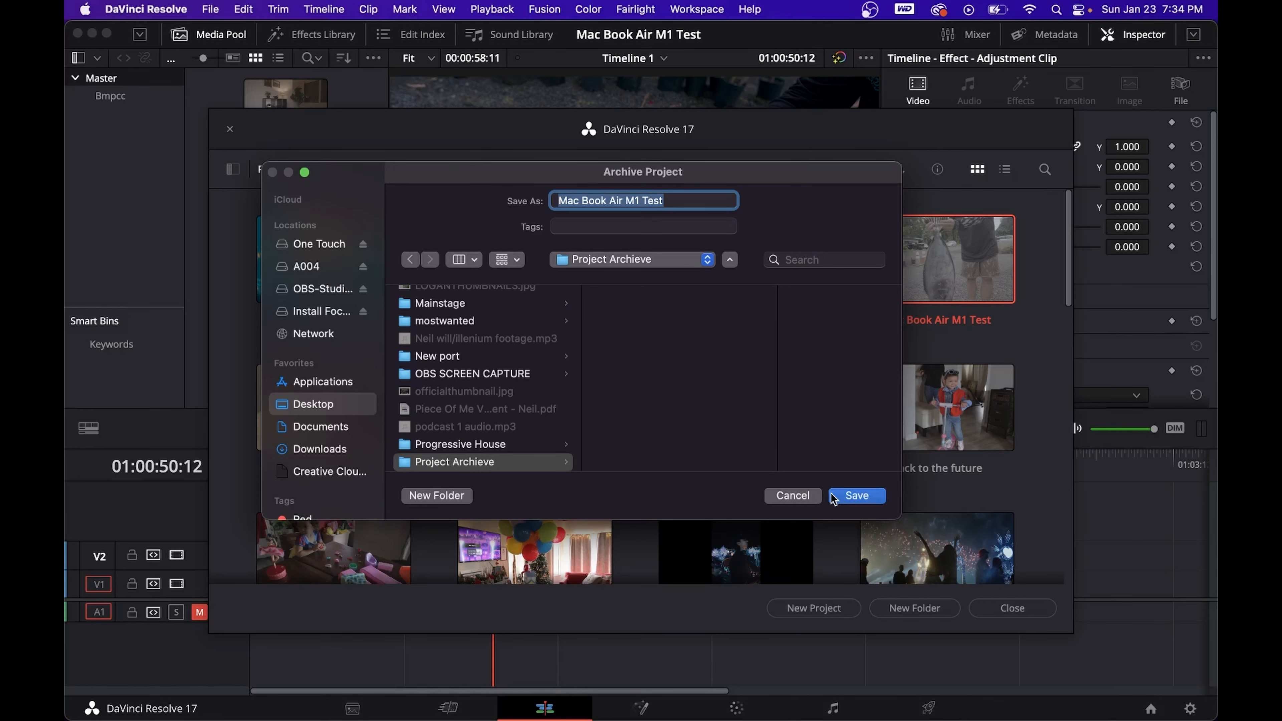
{"action": "left_click", "coordinate": [832, 498]}
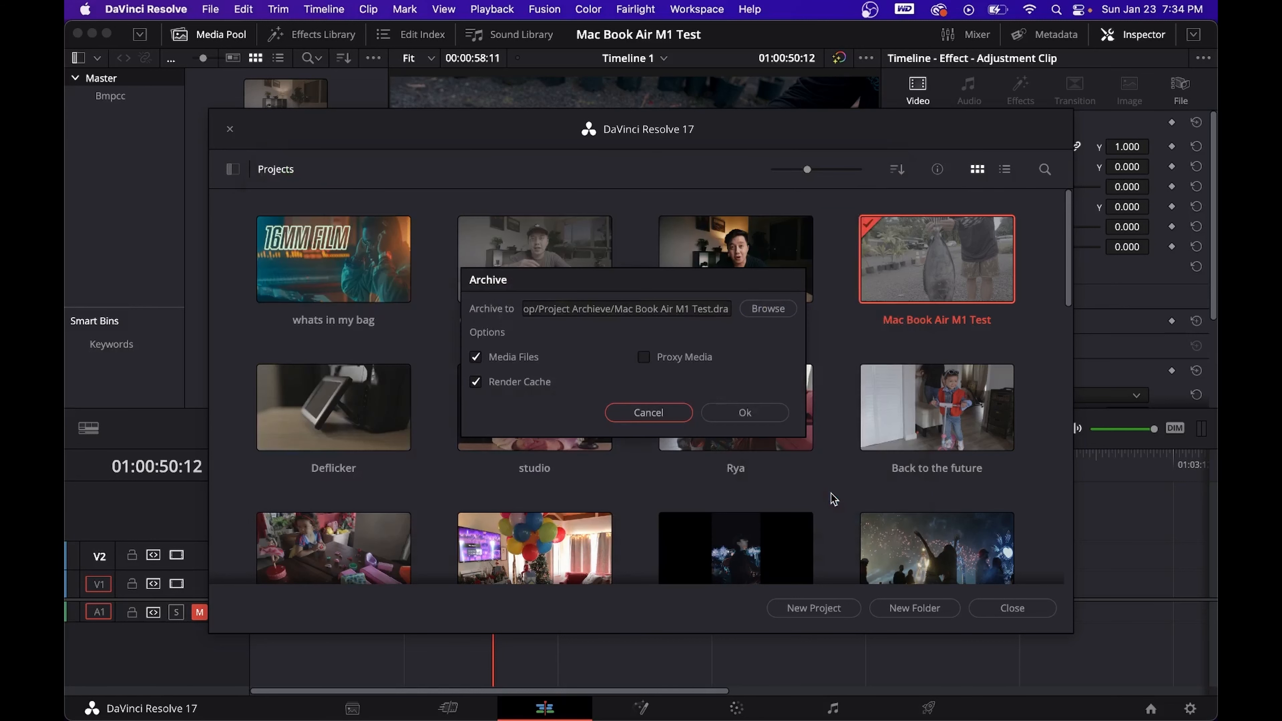
{"action": "left_click", "coordinate": [499, 386]}
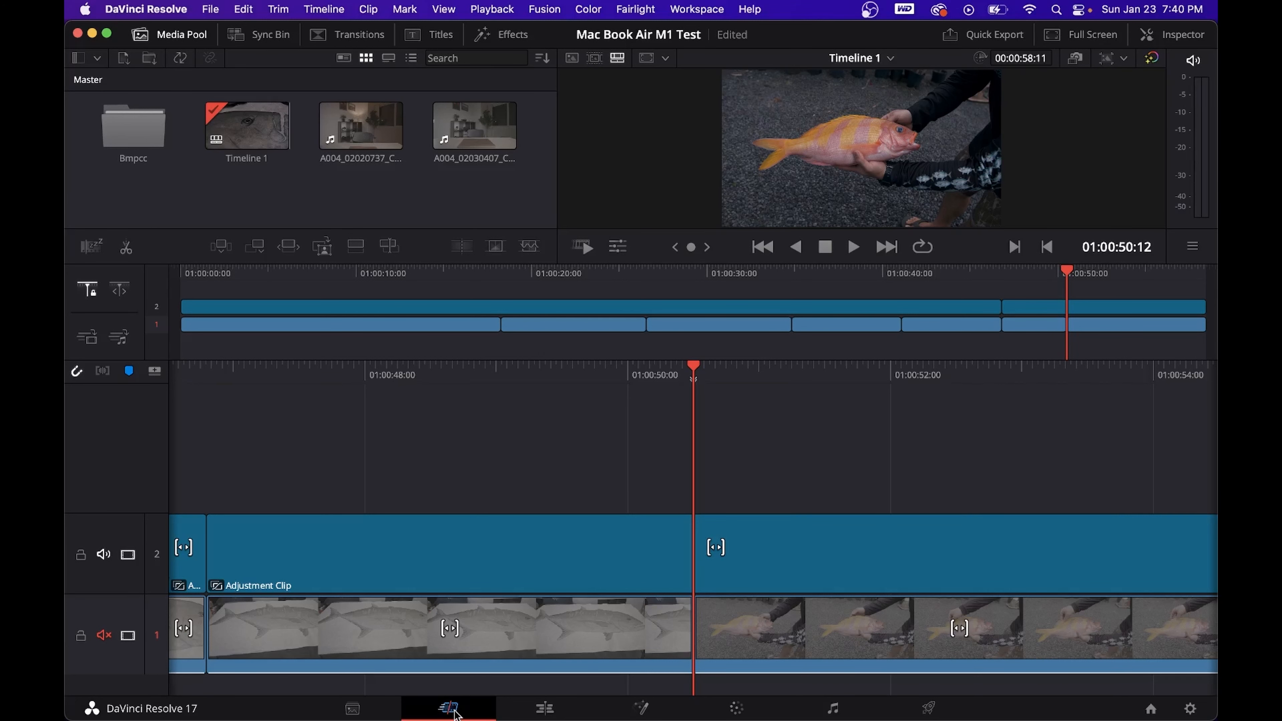
- Change the timeline resolution to a vertical format in the project settings
{"action": "left_click", "coordinate": [544, 708]}
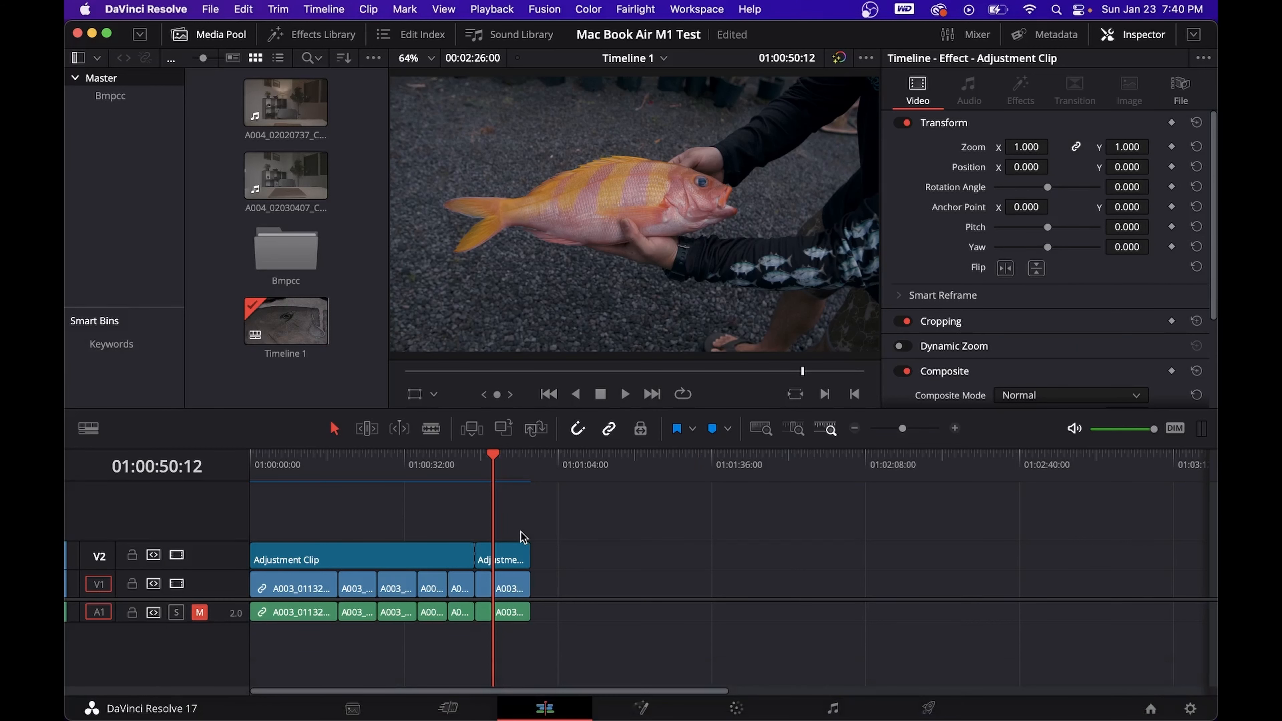
{"action": "left_click", "coordinate": [210, 9]}
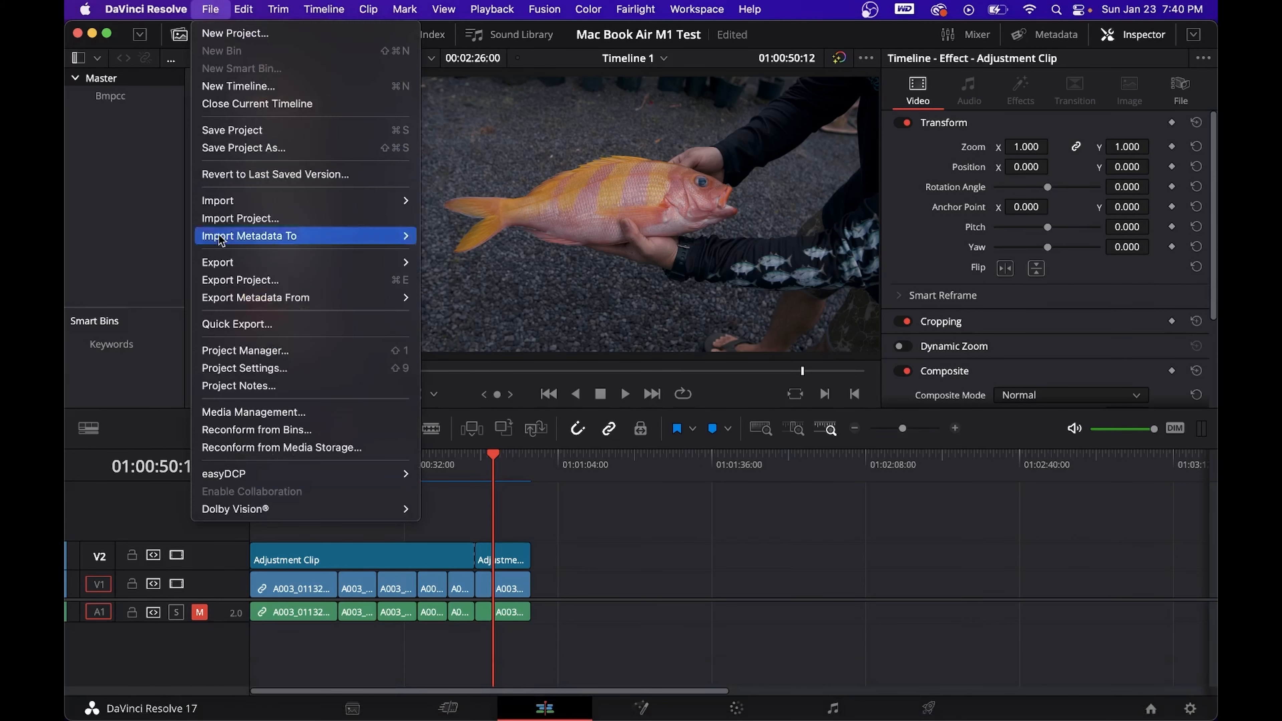
{"action": "left_click", "coordinate": [243, 367]}
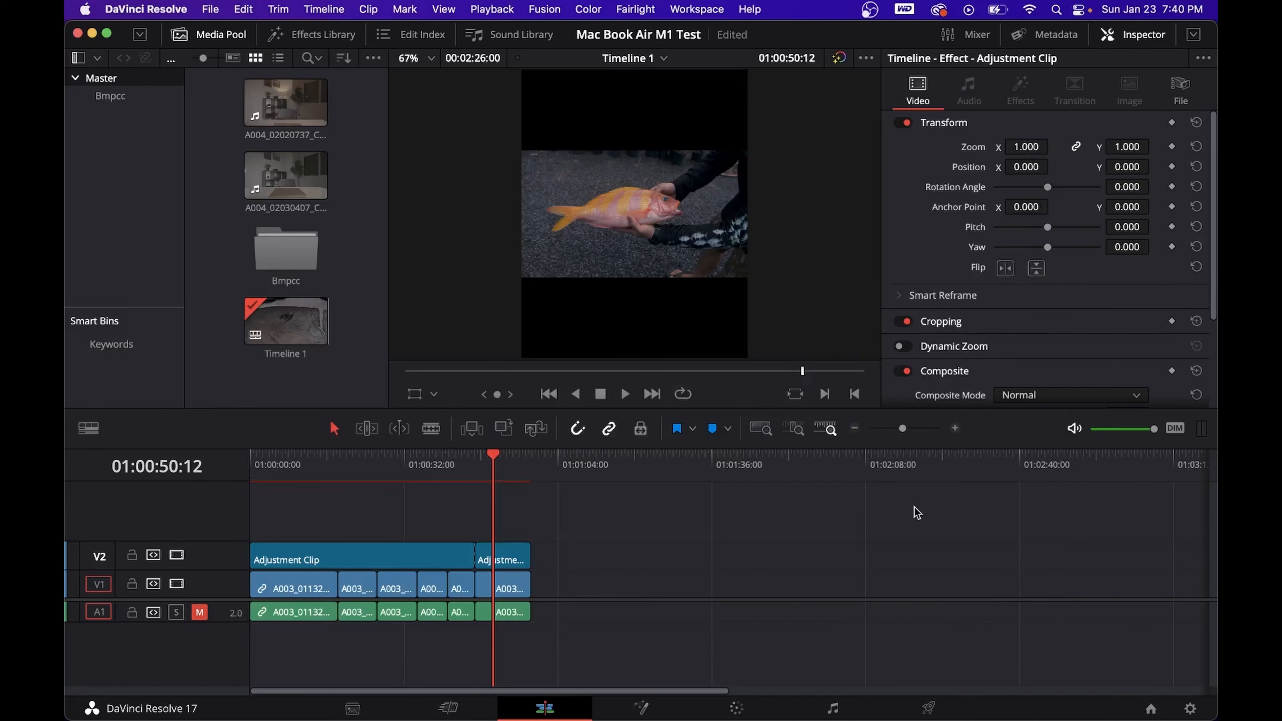
- Set the scaling of the last V1 clip, A003_01132139_C139.braw, to Fill
{"action": "scroll", "coordinate": [932, 316], "scroll_direction": "down", "scroll_amount": 4}
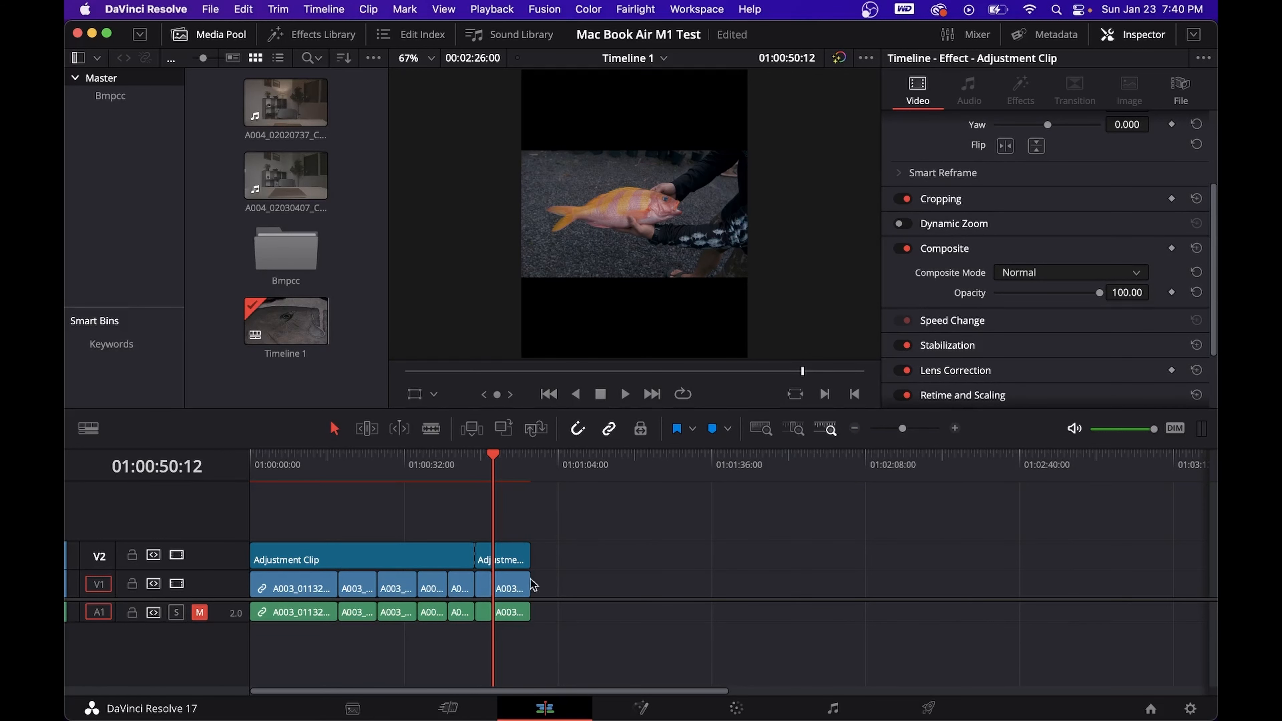
{"action": "left_click", "coordinate": [511, 588]}
{"action": "left_click", "coordinate": [1039, 373]}
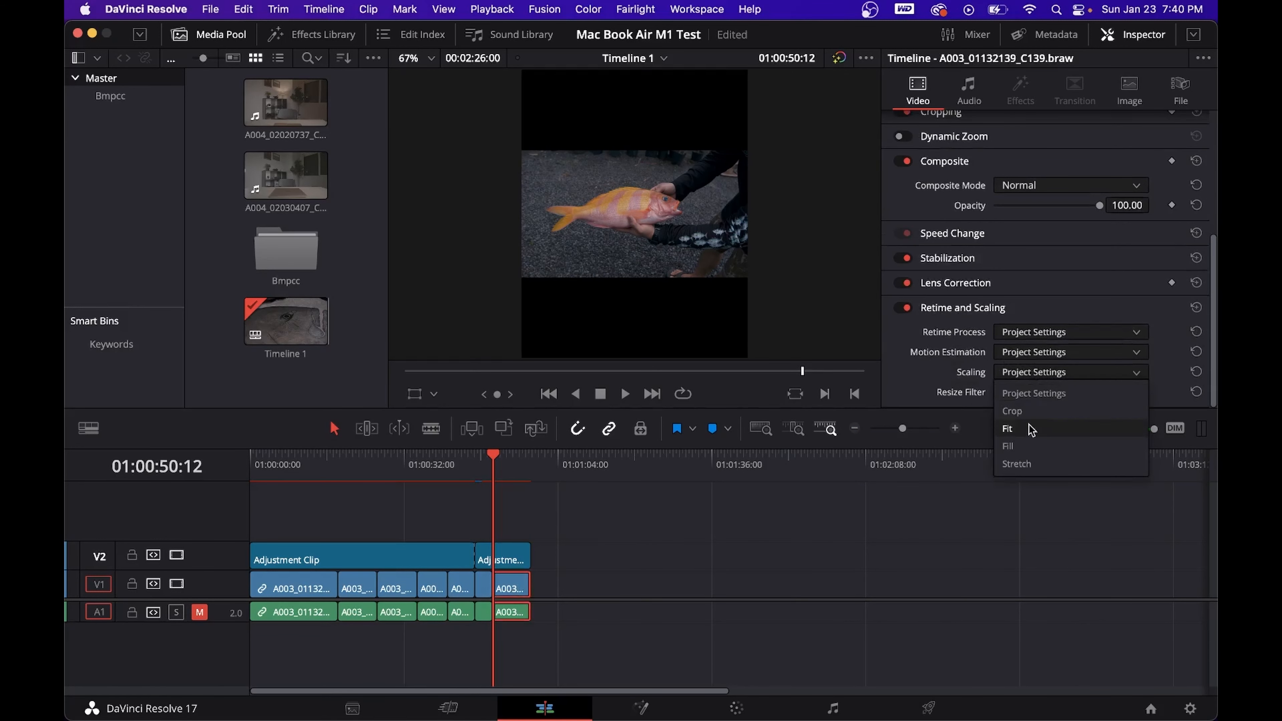
{"action": "left_click", "coordinate": [1030, 447]}
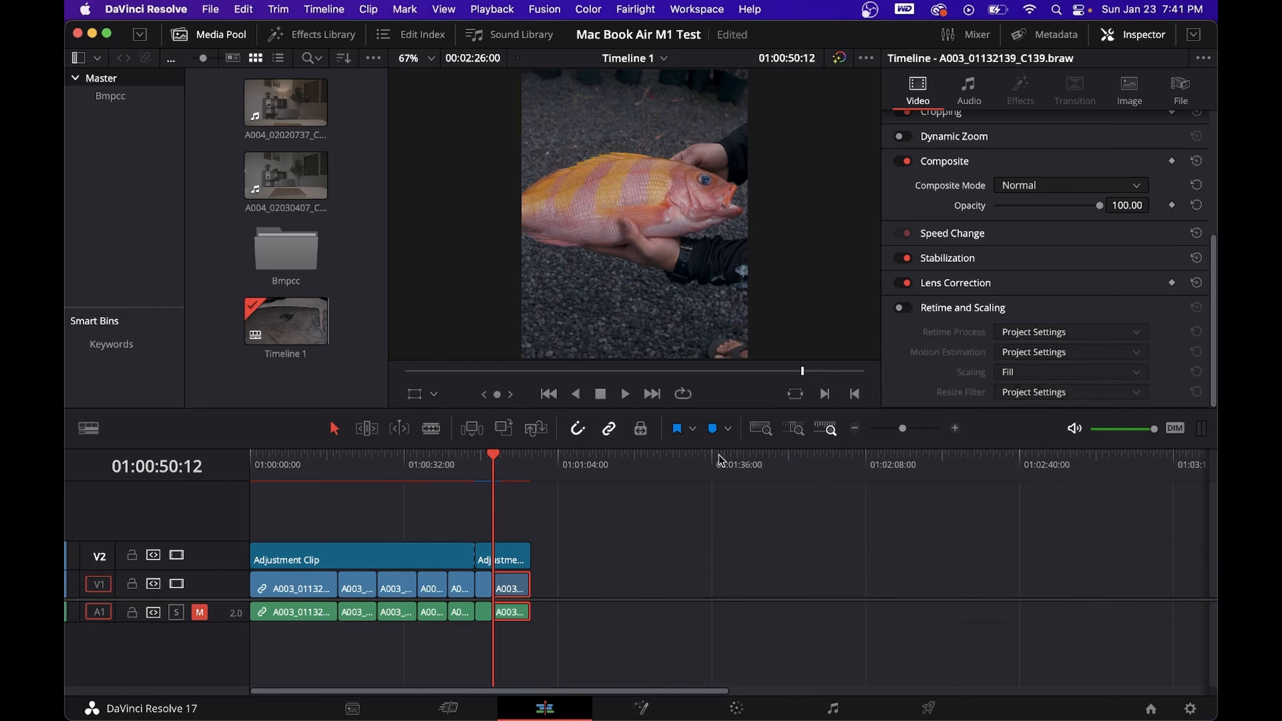
- Show the 9:16 social media safe area guide over the viewer on the Cut page
{"action": "left_click", "coordinate": [460, 709]}
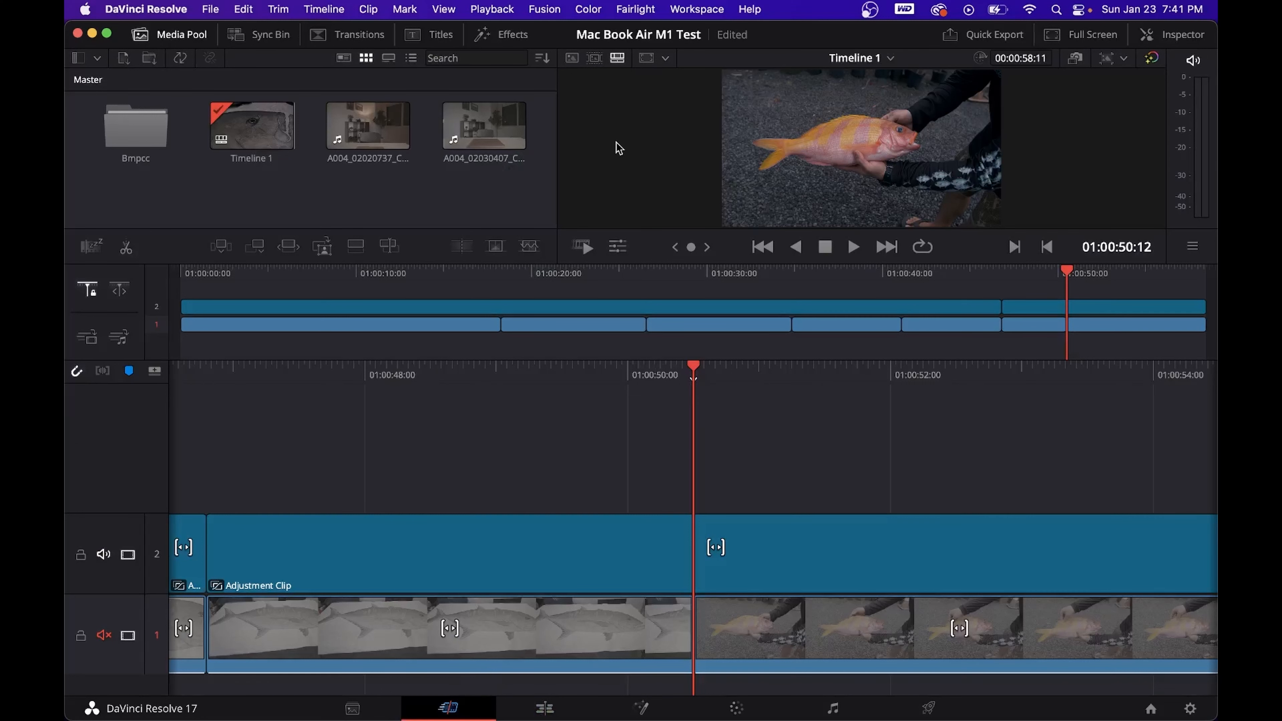
{"action": "left_click", "coordinate": [666, 58]}
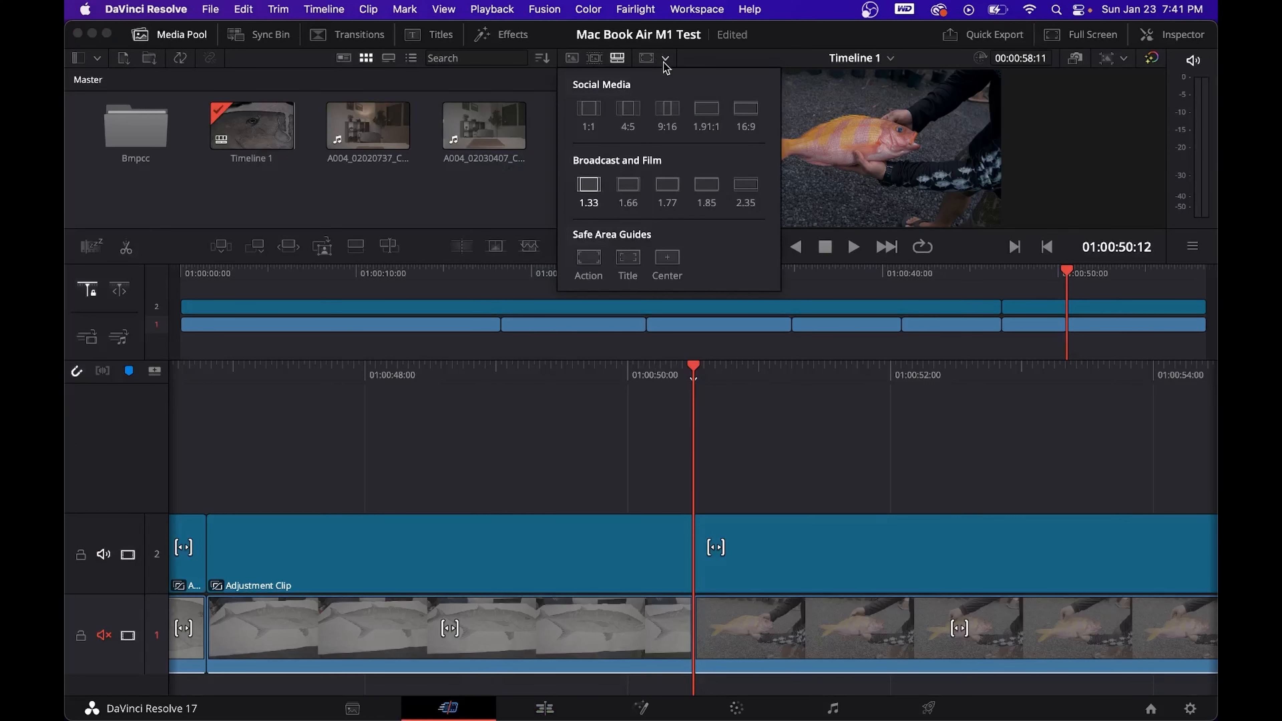
{"action": "left_click", "coordinate": [663, 115]}
{"action": "left_click", "coordinate": [667, 117]}
{"action": "left_click", "coordinate": [666, 116]}
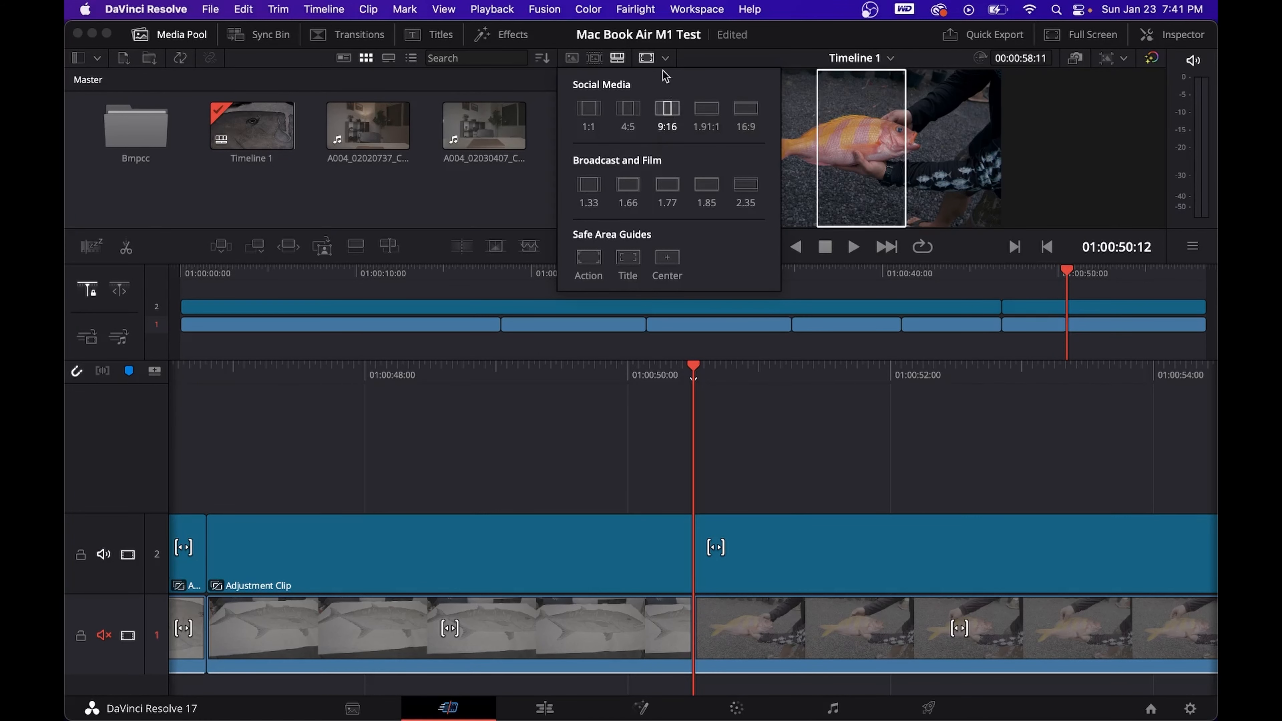
{"action": "left_click", "coordinate": [666, 66]}
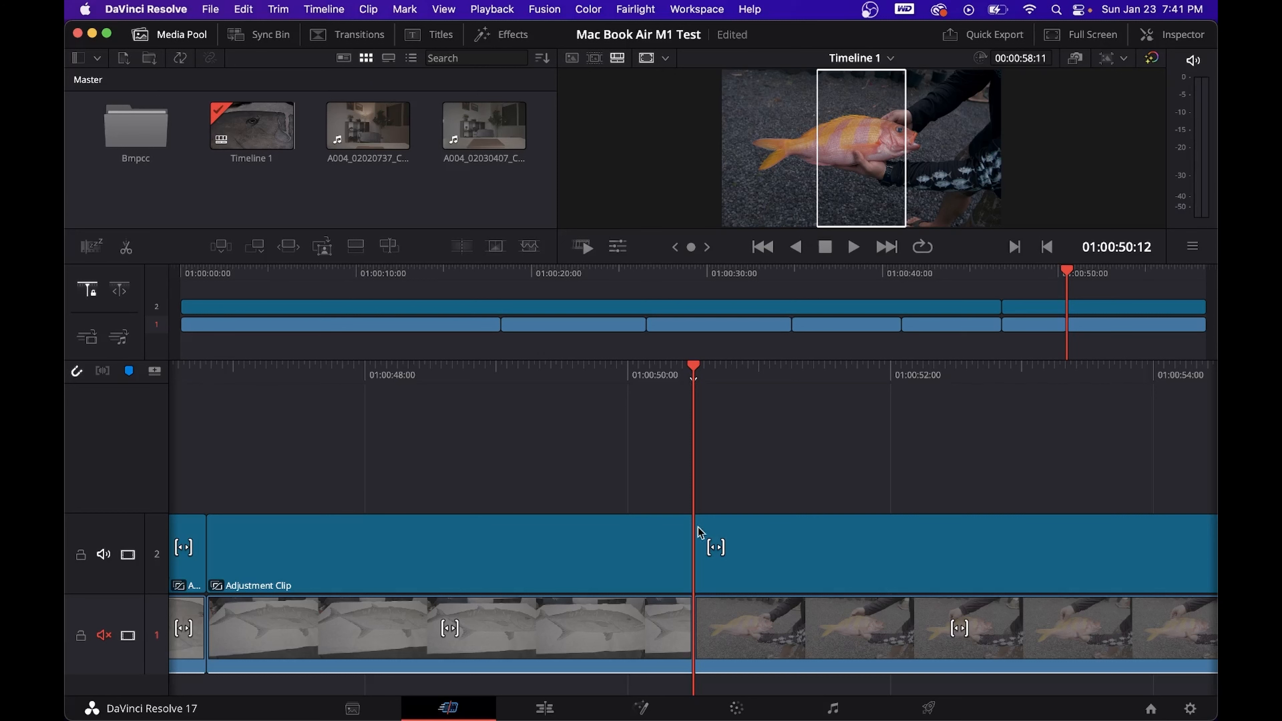
- Check the 9:16 framing at 01:00:40:02 and view the adjustment clip's properties in the Inspector
{"action": "left_click", "coordinate": [858, 277]}
{"action": "left_click_drag", "start_coordinate": [860, 278], "coordinate": [884, 278]}
{"action": "left_click", "coordinate": [1189, 43]}
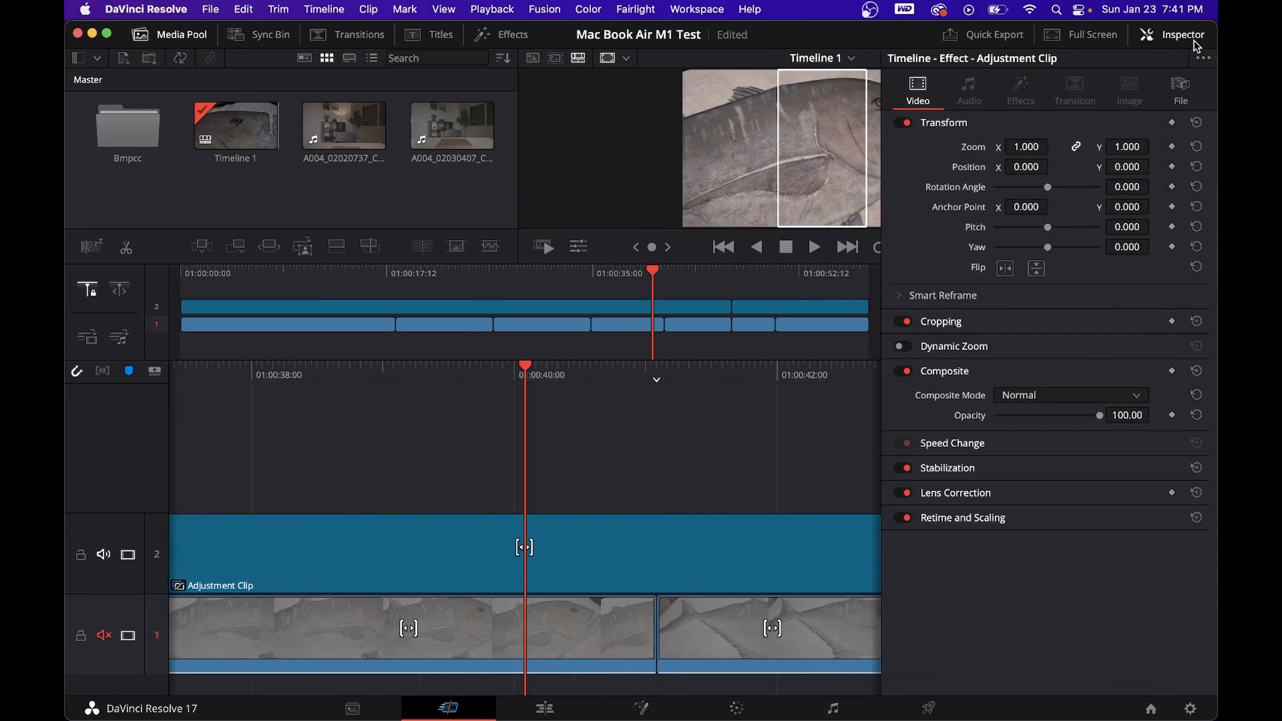
{"action": "left_click", "coordinate": [1190, 43]}
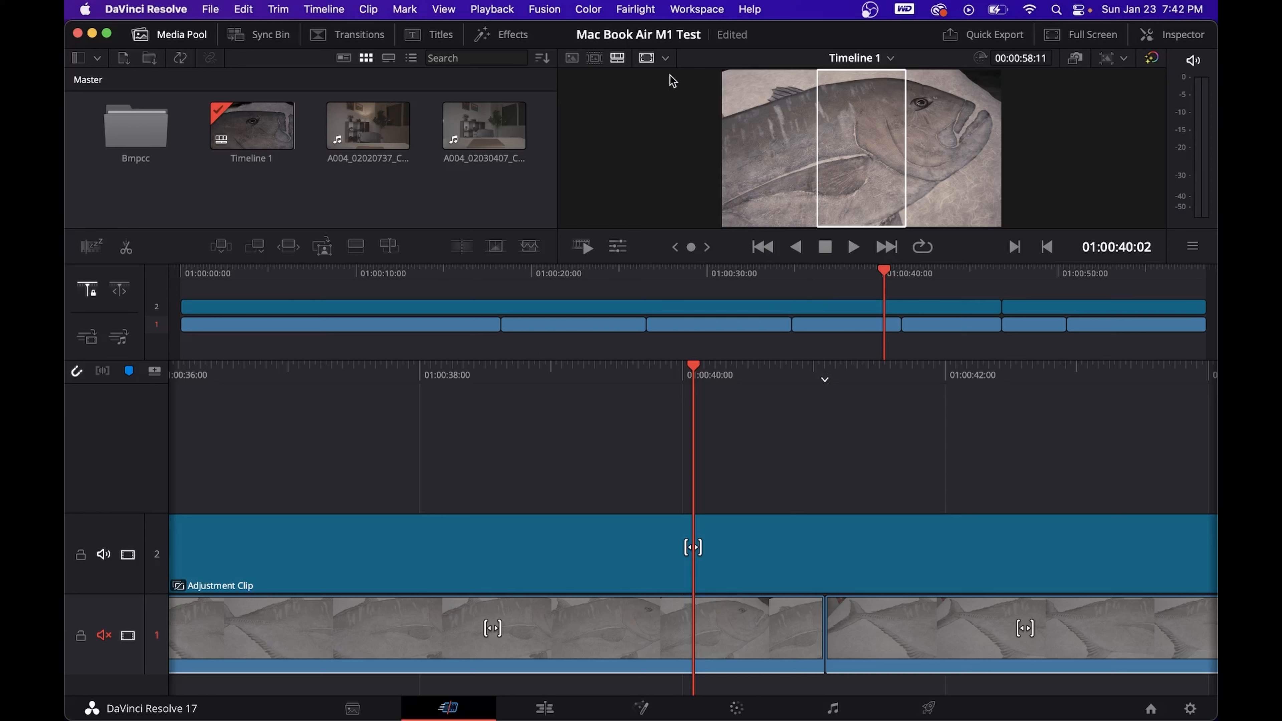
{"action": "left_click", "coordinate": [667, 61]}
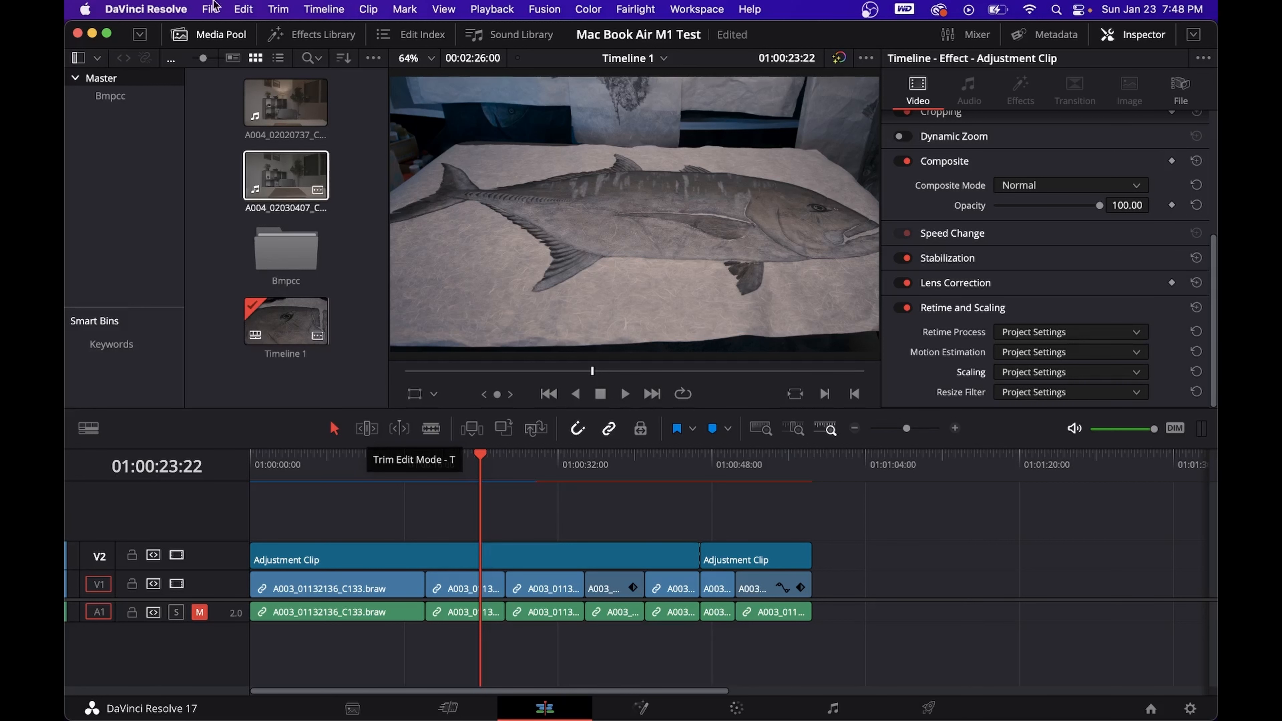
{"action": "left_click", "coordinate": [146, 9]}
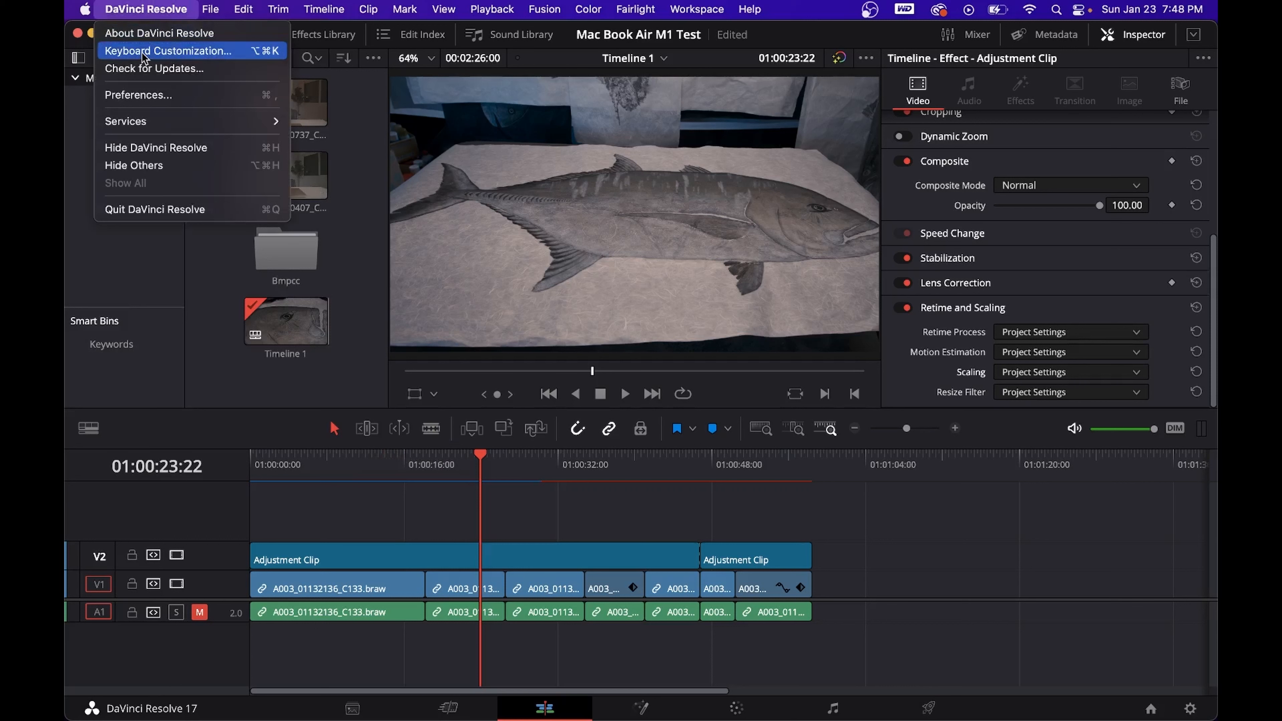
{"action": "left_click", "coordinate": [149, 5]}
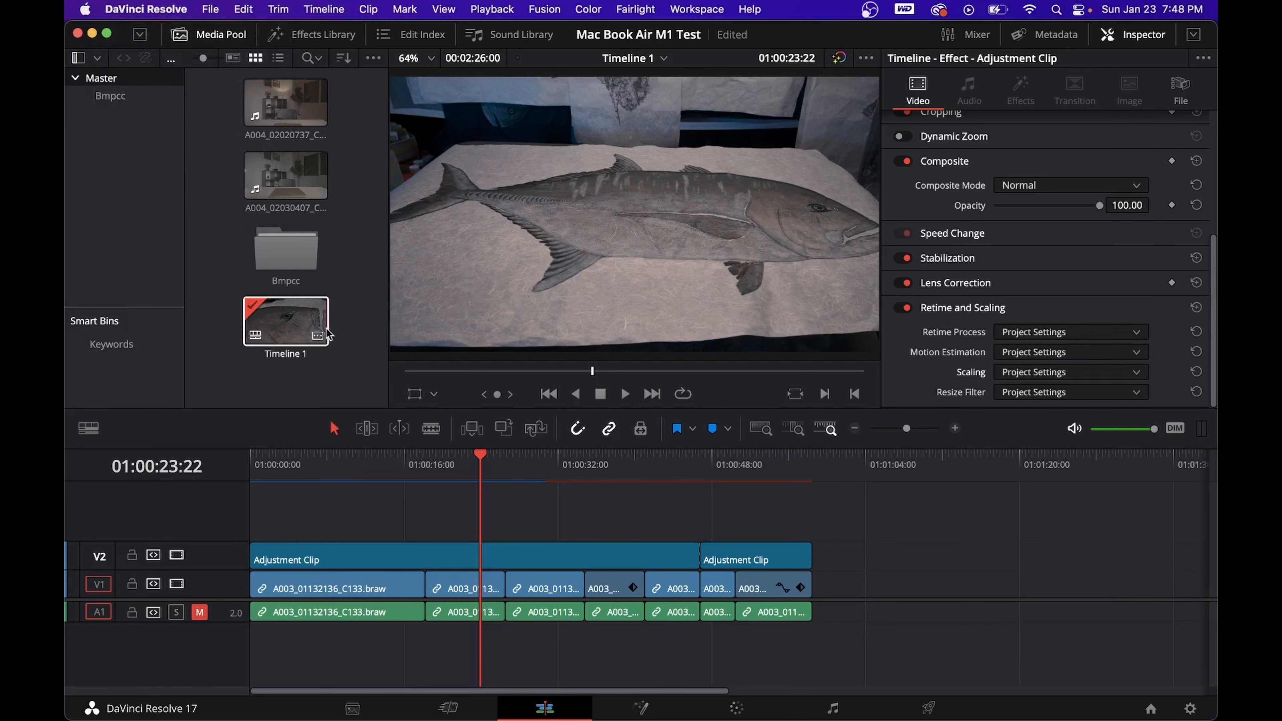
- In Trim Edit Mode, ripple trim the start of the first V1 clip, A003_01132136_C133.braw, to the playhead at 01:00:02:10
{"action": "key", "text": "b"}
{"action": "left_click", "coordinate": [295, 479]}
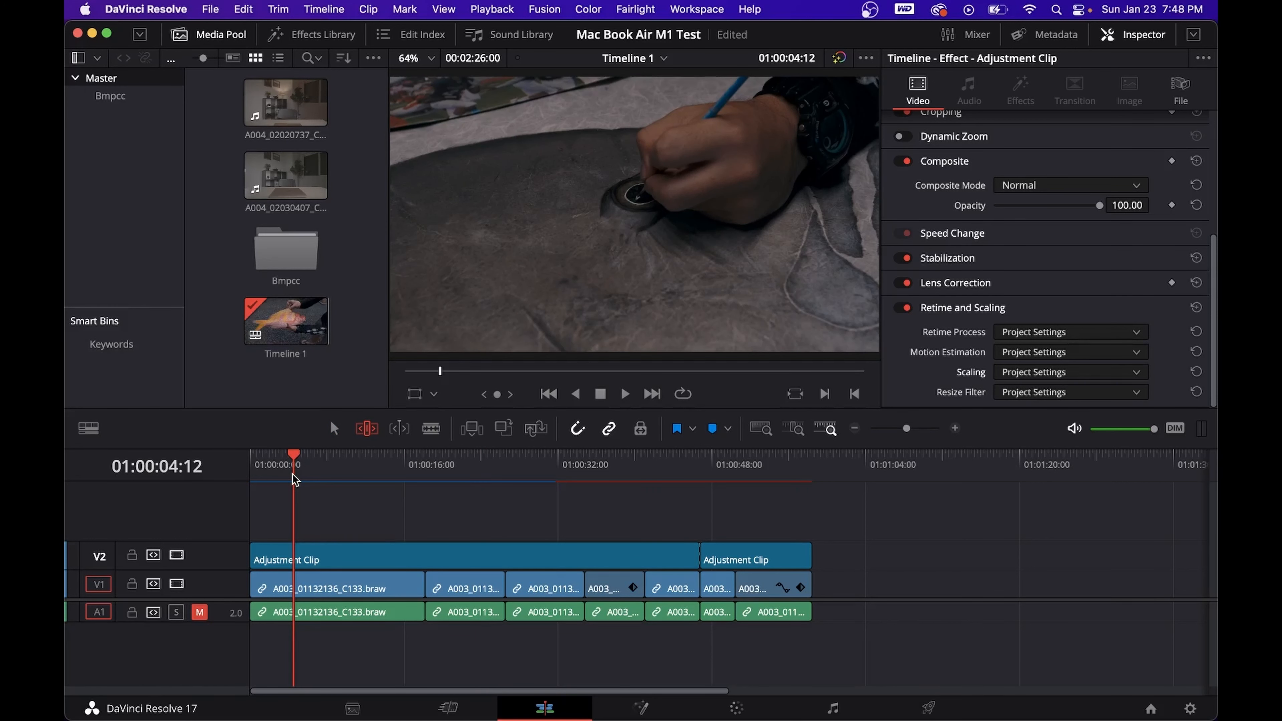
{"action": "left_click", "coordinate": [274, 465]}
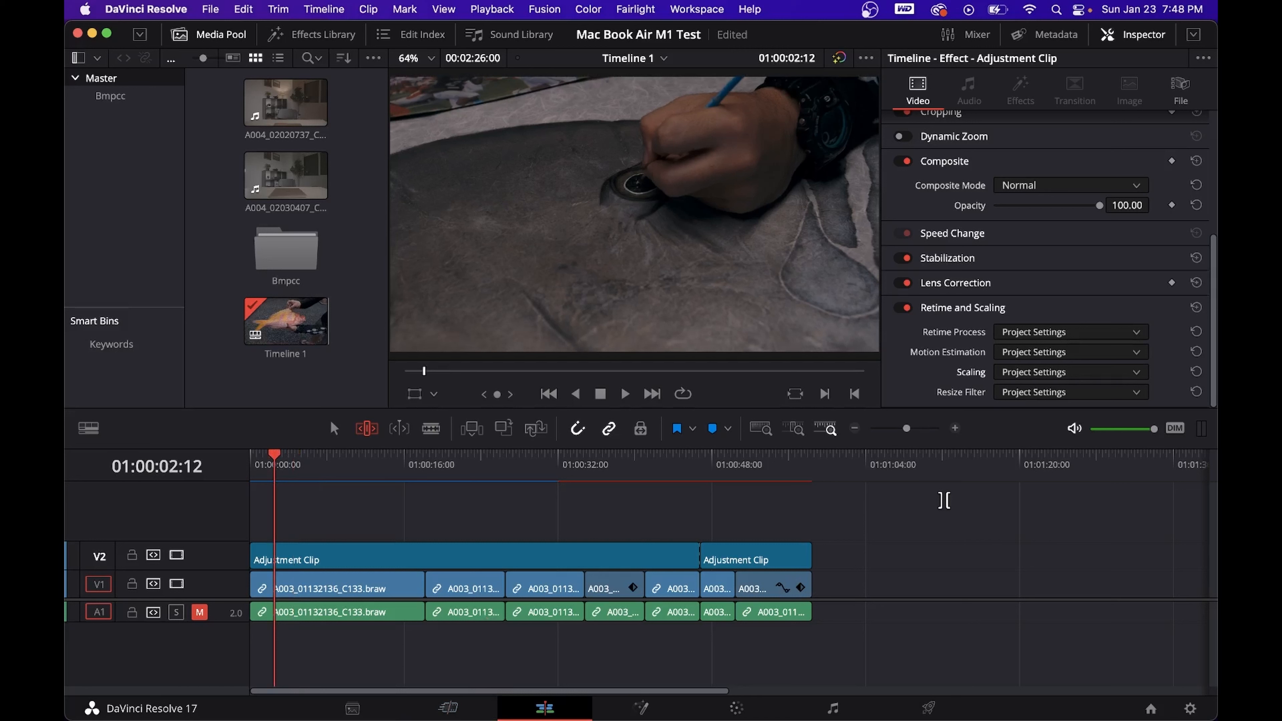
{"action": "left_click", "coordinate": [911, 429]}
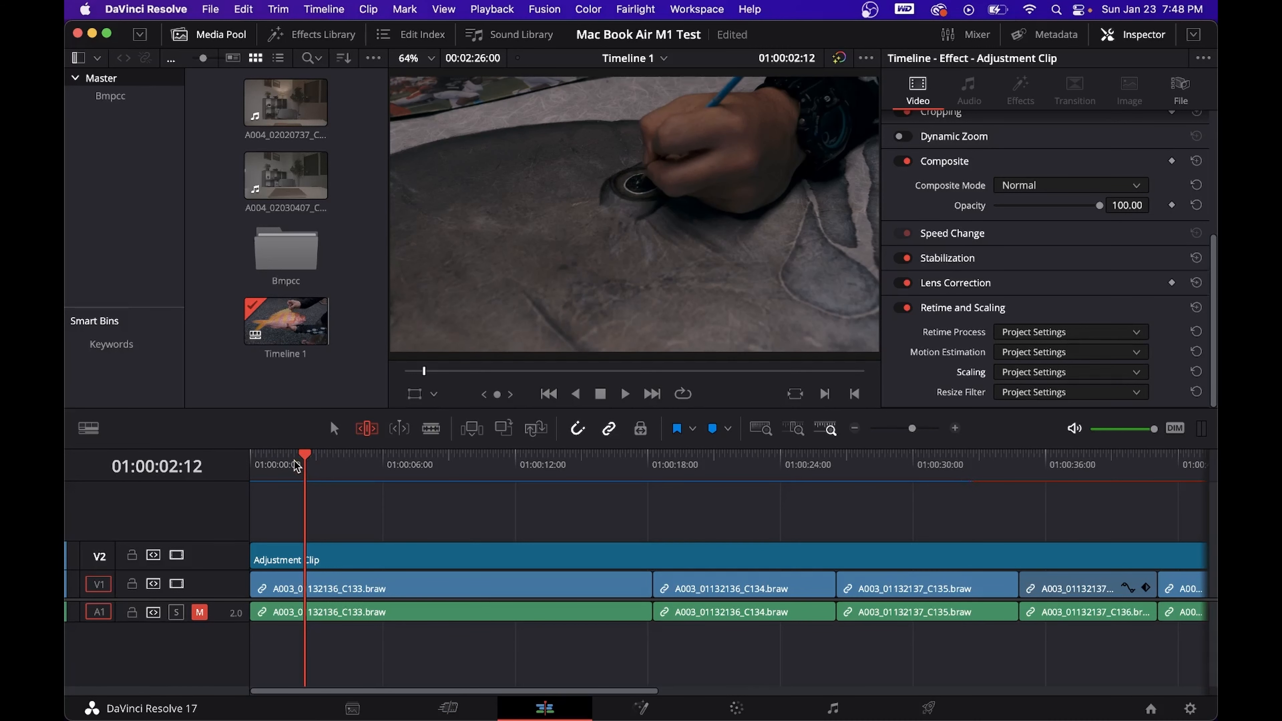
{"action": "left_click", "coordinate": [303, 462]}
{"action": "left_click", "coordinate": [312, 588]}
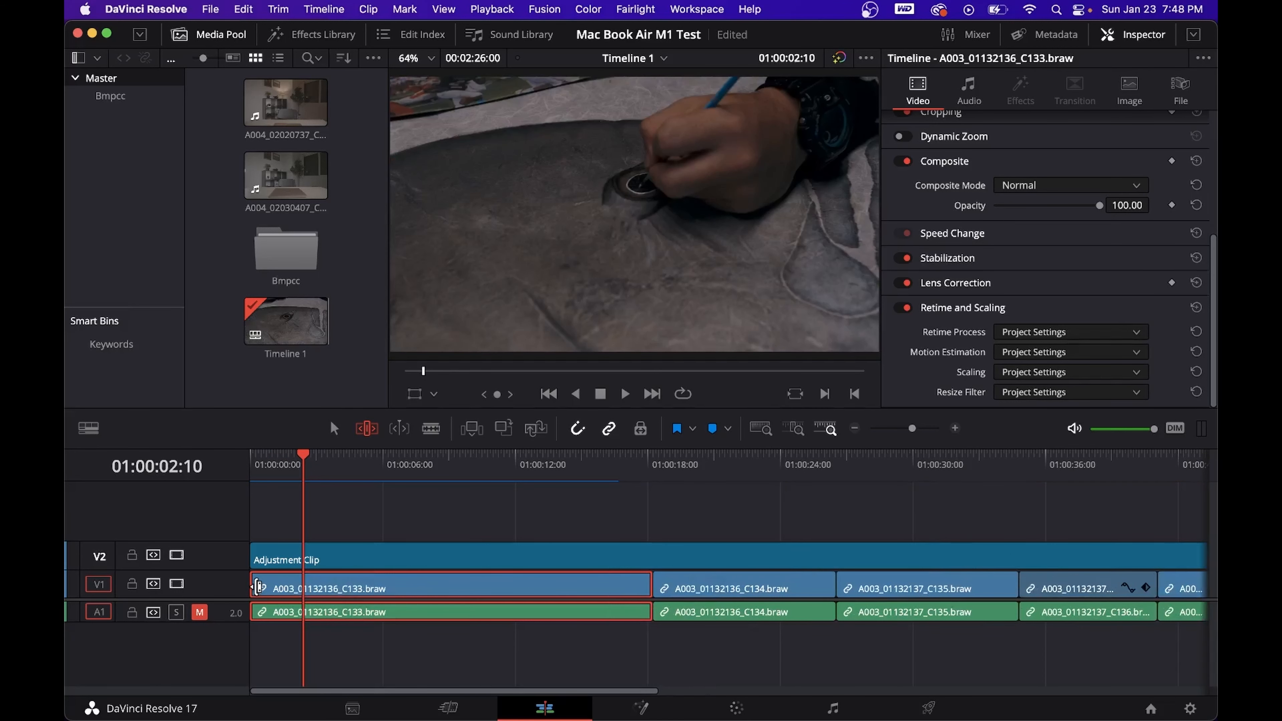
{"action": "key", "text": "super+shift+bracketleft"}
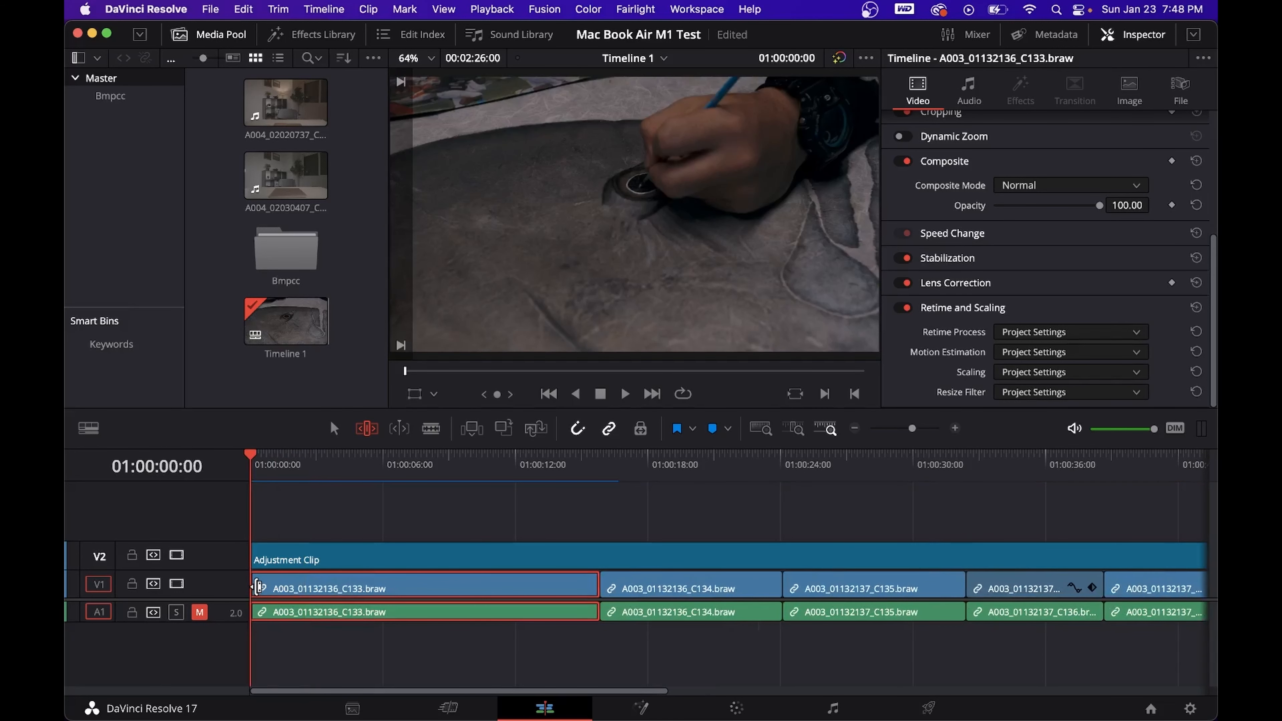
- Ripple trim the end of the first V1 clip to the playhead at 01:00:04:19
{"action": "left_click_drag", "start_coordinate": [269, 467], "coordinate": [356, 469]}
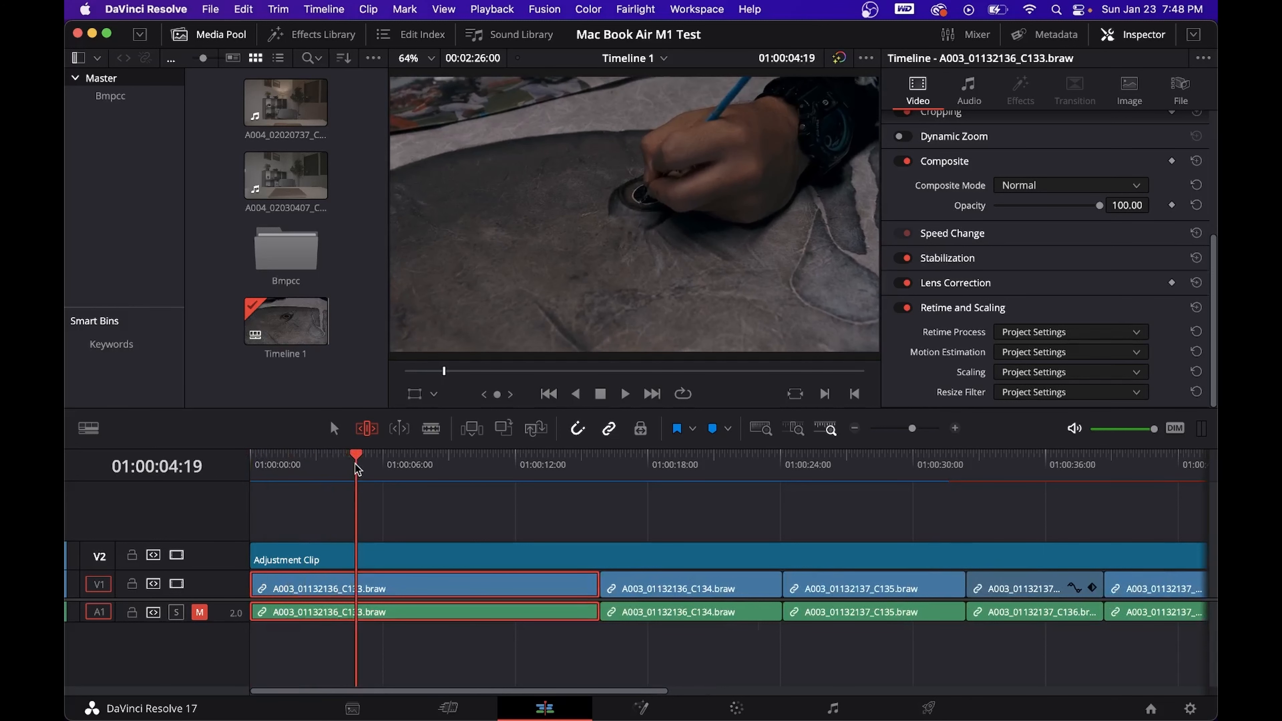
{"action": "key", "text": "super+shift+bracketright"}
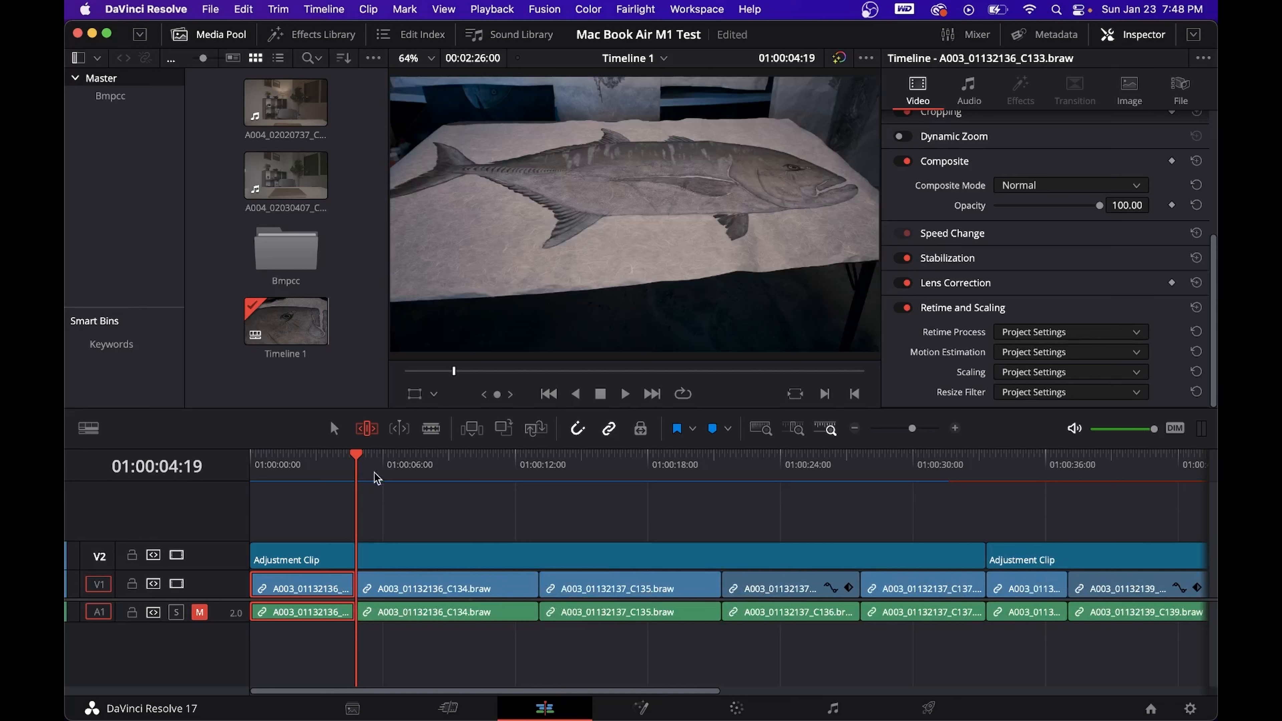
- Ripple trim the start and end of the second V1 clip, A003_01132136_C134.braw, to the playhead
{"action": "left_click", "coordinate": [385, 470]}
{"action": "left_click", "coordinate": [391, 470]}
{"action": "left_click", "coordinate": [414, 585]}
{"action": "key", "text": "super+shift+bracketleft"}
{"action": "left_click_drag", "start_coordinate": [443, 471], "coordinate": [457, 475]}
{"action": "key", "text": "super+shift+bracketright"}
- Ripple trim the third V1 clip, A003_01132137_C135.braw, starting it at playhead position 01:00:11:15 and then trimming its end to the playhead
{"action": "left_click", "coordinate": [506, 467]}
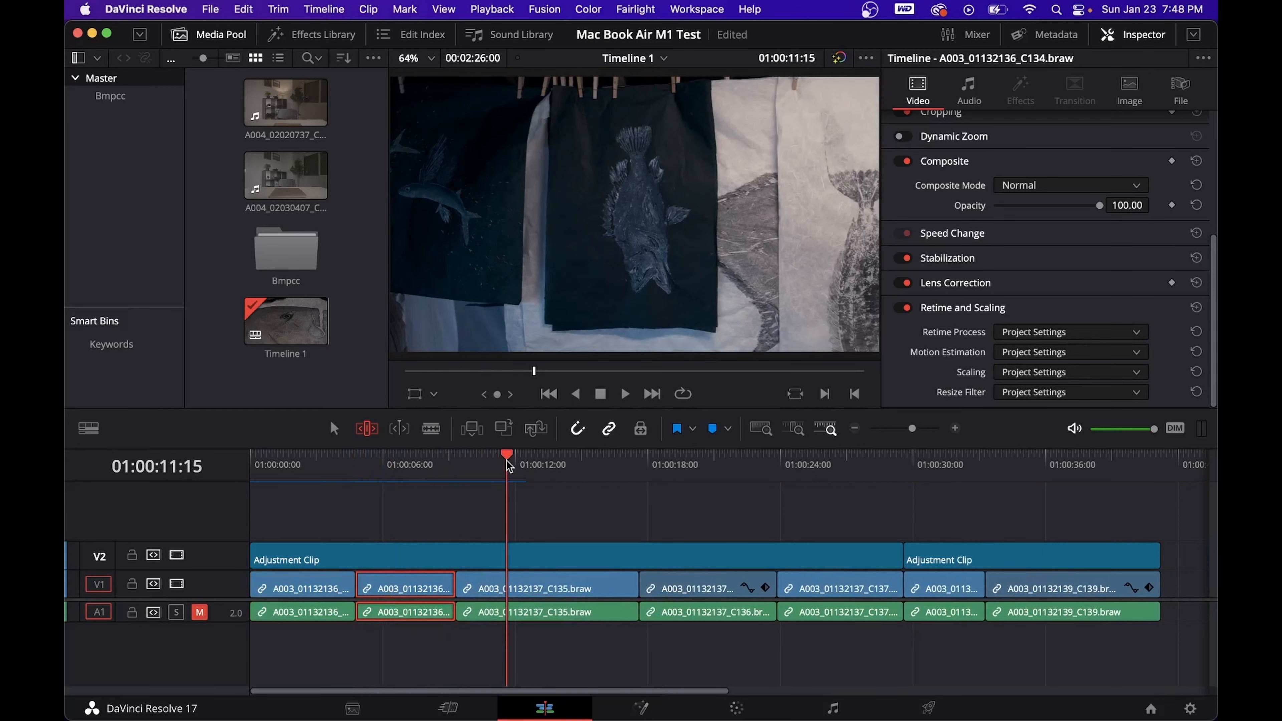
{"action": "left_click", "coordinate": [513, 599]}
{"action": "key", "text": "super+shift+bracketleft"}
{"action": "left_click_drag", "start_coordinate": [520, 472], "coordinate": [533, 474]}
{"action": "key", "text": "super+shift+bracketright"}
- Ripple trim the start of the fourth V1 clip, A003_01132137_C136.braw, to the playhead, then its end to 01:00:15:16
{"action": "left_click", "coordinate": [571, 472]}
{"action": "left_click", "coordinate": [590, 587]}
{"action": "key", "text": "super+shift+bracketleft"}
{"action": "left_click_drag", "start_coordinate": [586, 469], "coordinate": [596, 470]}
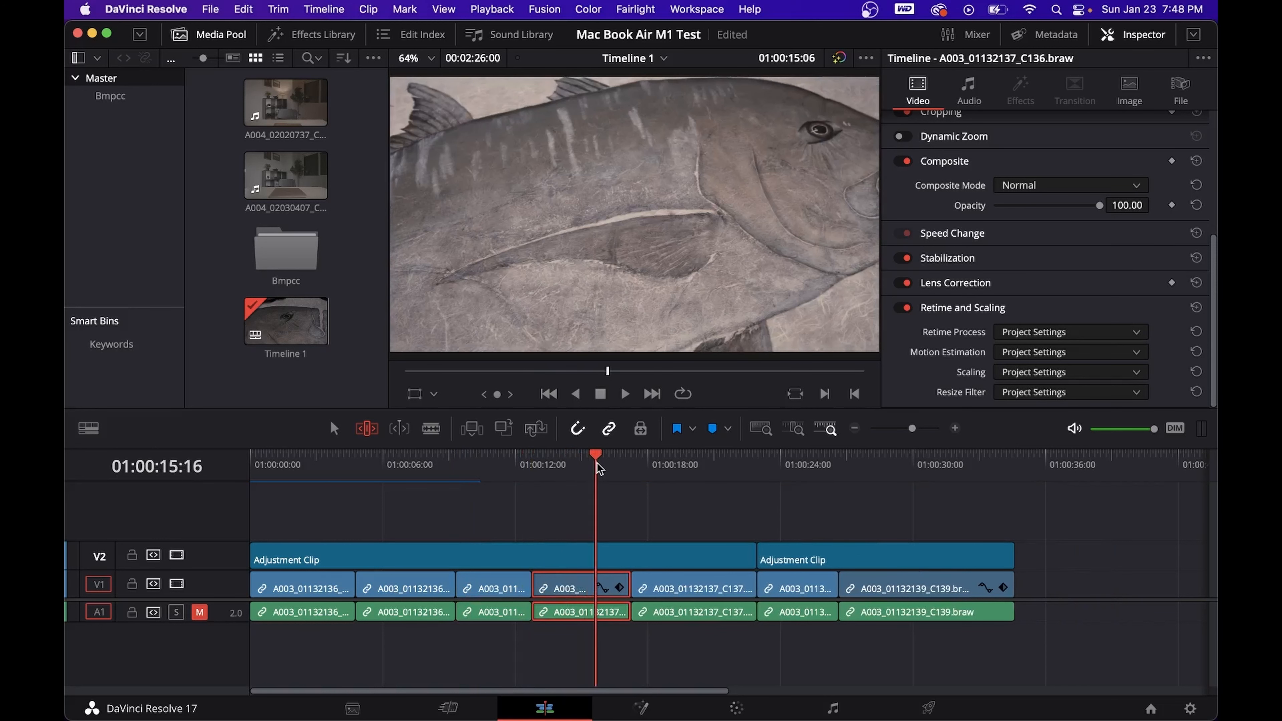
{"action": "key", "text": "super+shift+bracketright"}
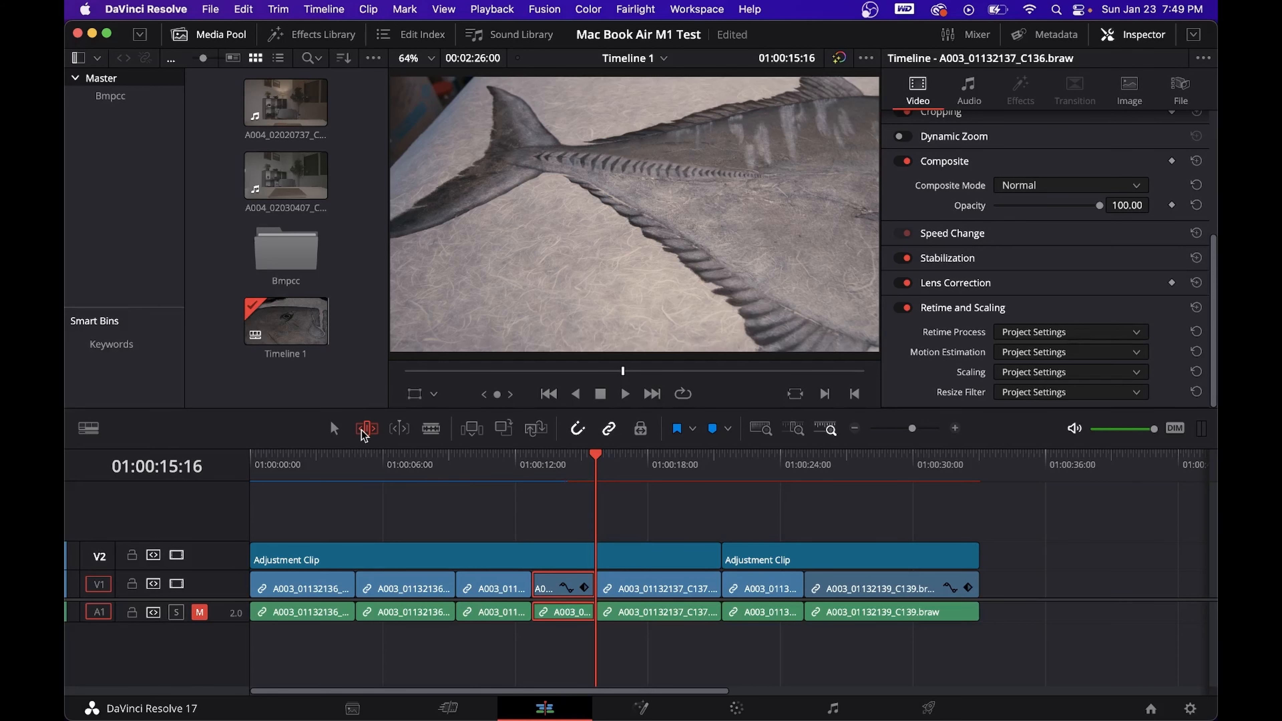
- Select the fifth V1 clip, A003_01132137_C137.braw, and park the playhead within it at about 01:00:16:20
{"action": "left_click_drag", "start_coordinate": [596, 457], "coordinate": [626, 535]}
{"action": "left_click", "coordinate": [639, 590]}
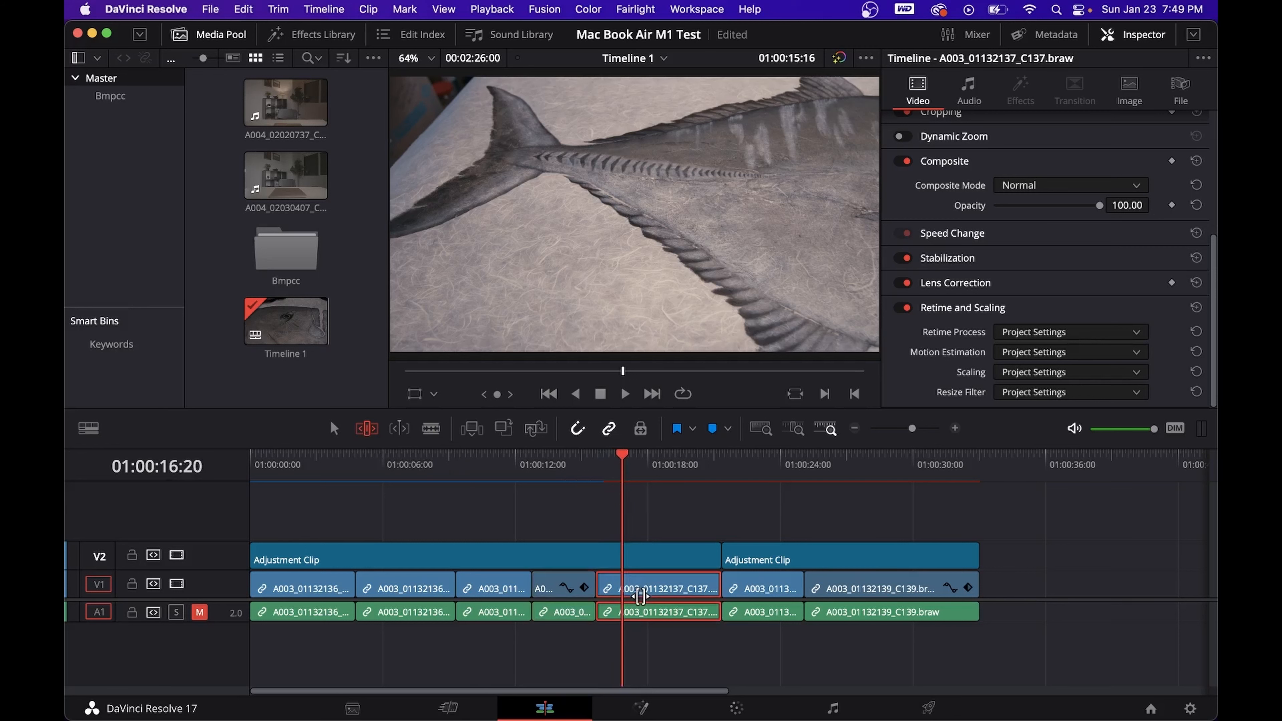
{"action": "left_click", "coordinate": [625, 456]}
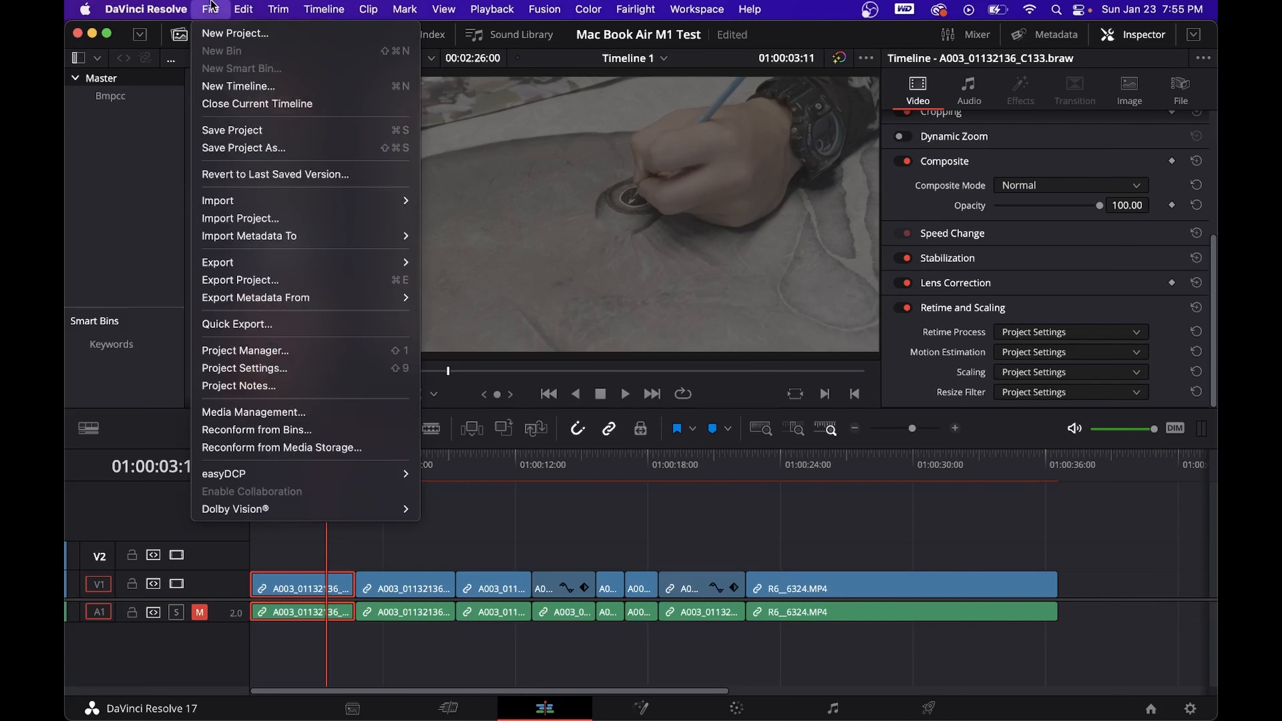
- Set the project's color science to DaVinci YRGB Color Managed and save the project settings
{"action": "left_click", "coordinate": [242, 368]}
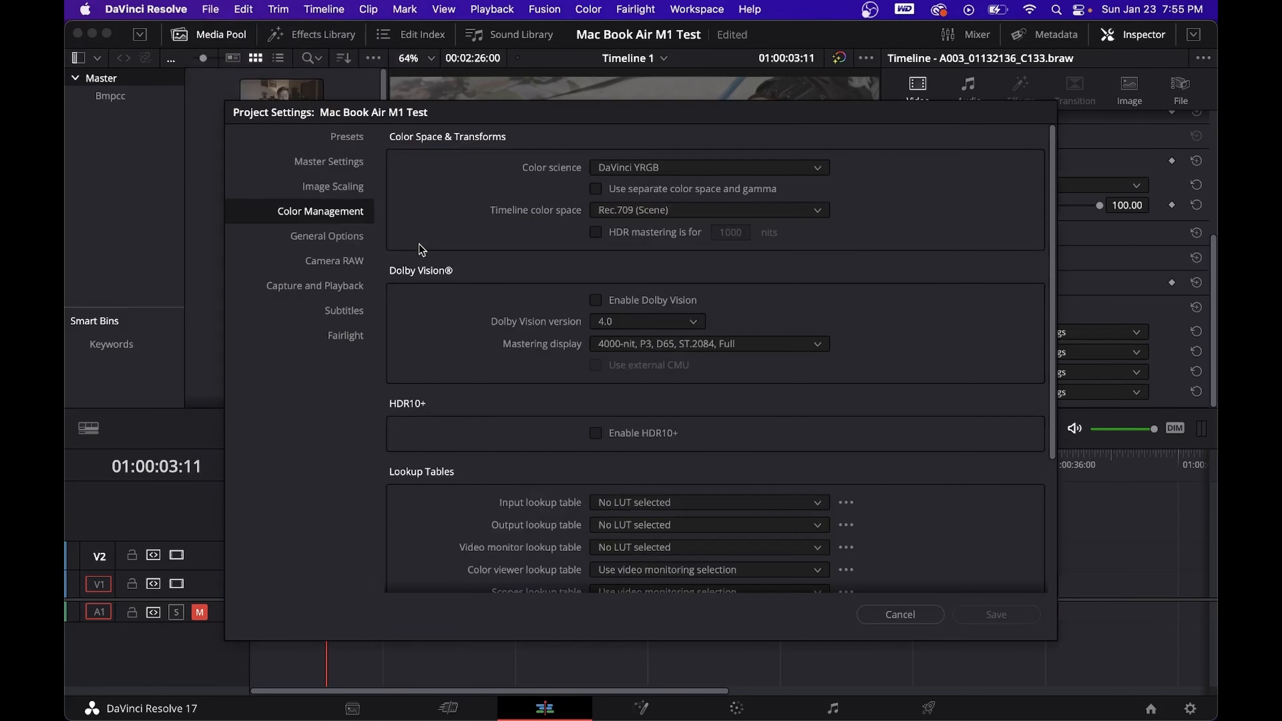
{"action": "left_click", "coordinate": [656, 168]}
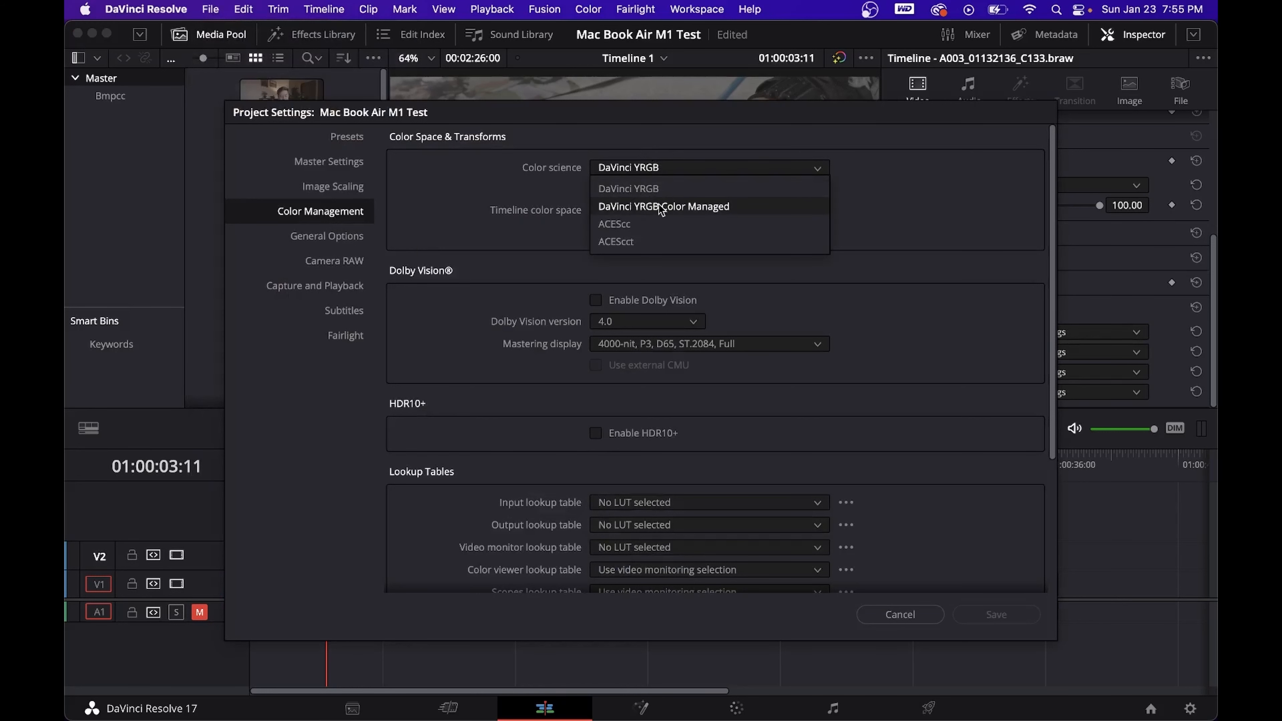
{"action": "left_click", "coordinate": [678, 207]}
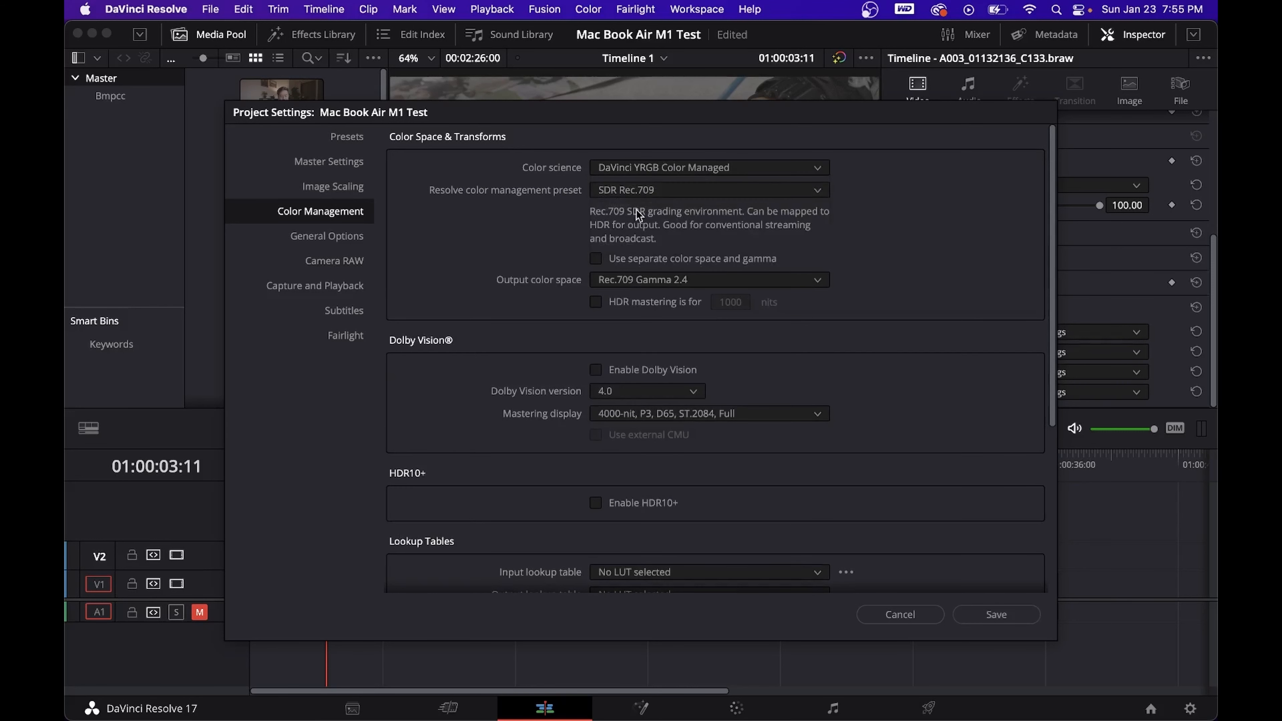
{"action": "left_click", "coordinate": [596, 259]}
{"action": "left_click", "coordinate": [978, 620]}
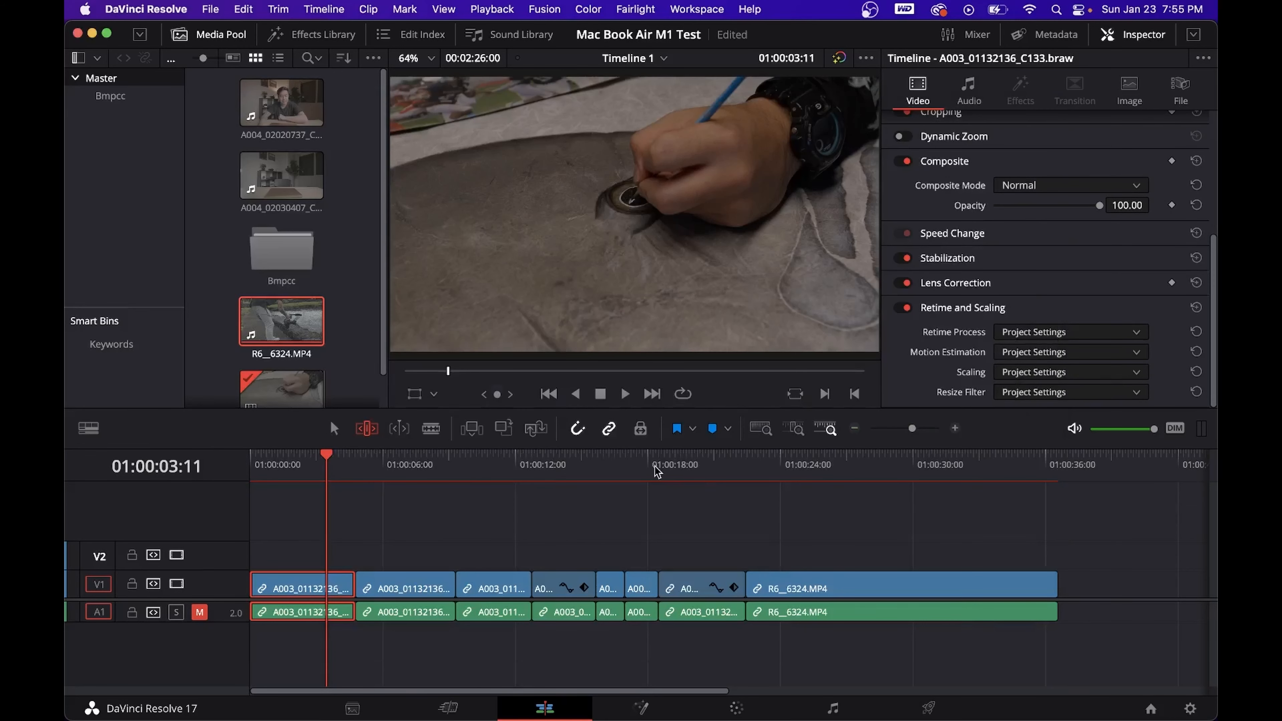
- Compare the color-managed look of the Blackmagic RAW clips with the R6__6324.MP4 clip at several points along the timeline
{"action": "left_click", "coordinate": [393, 467]}
{"action": "left_click", "coordinate": [487, 465]}
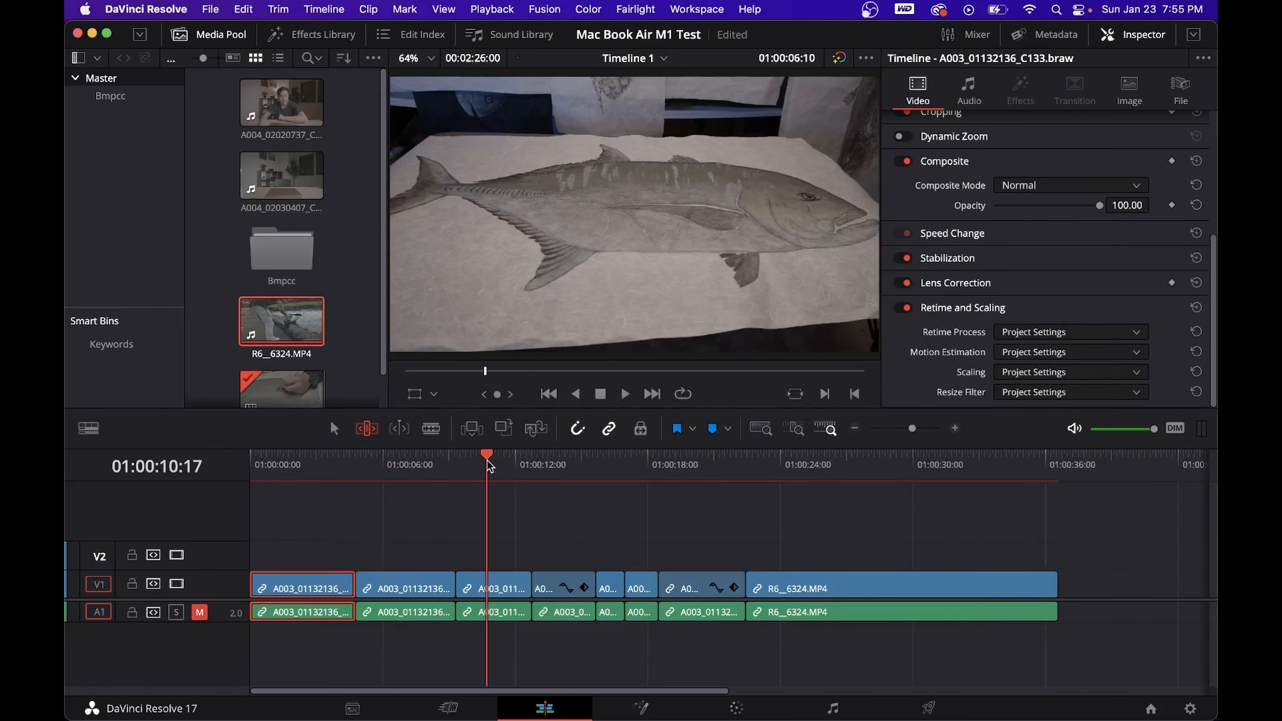
{"action": "left_click", "coordinate": [557, 478]}
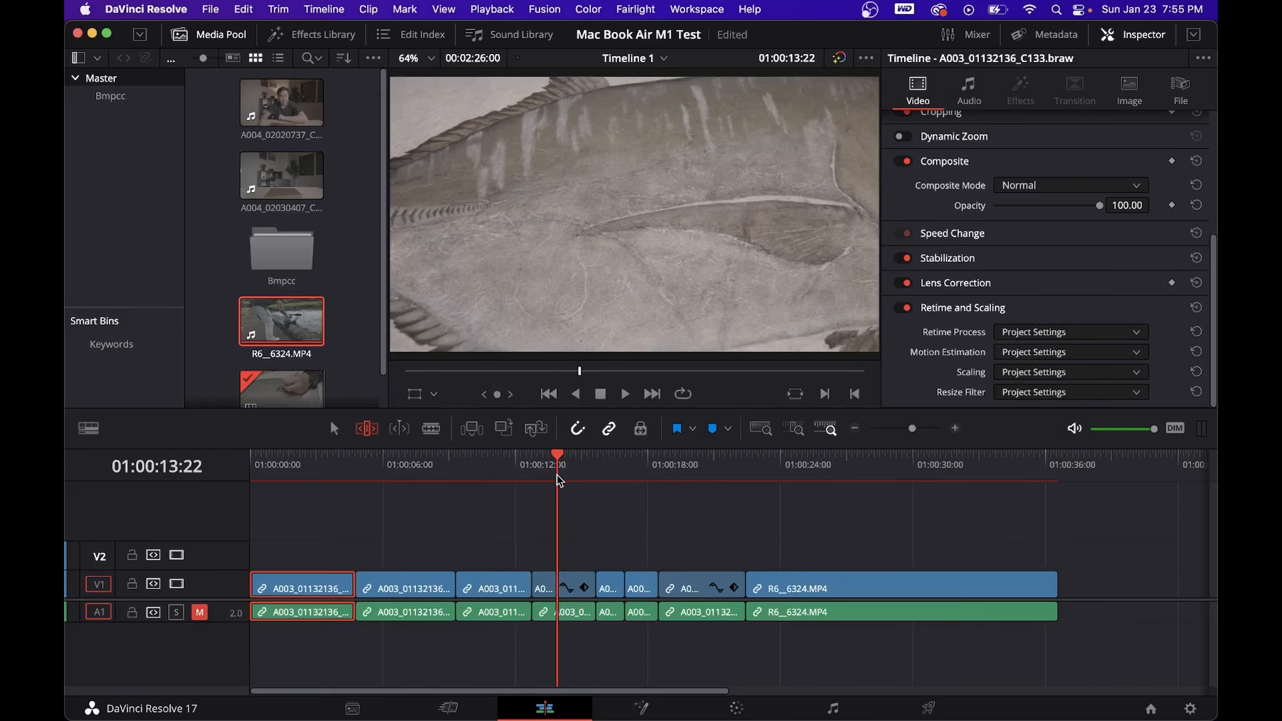
{"action": "left_click", "coordinate": [695, 470]}
{"action": "left_click", "coordinate": [803, 471]}
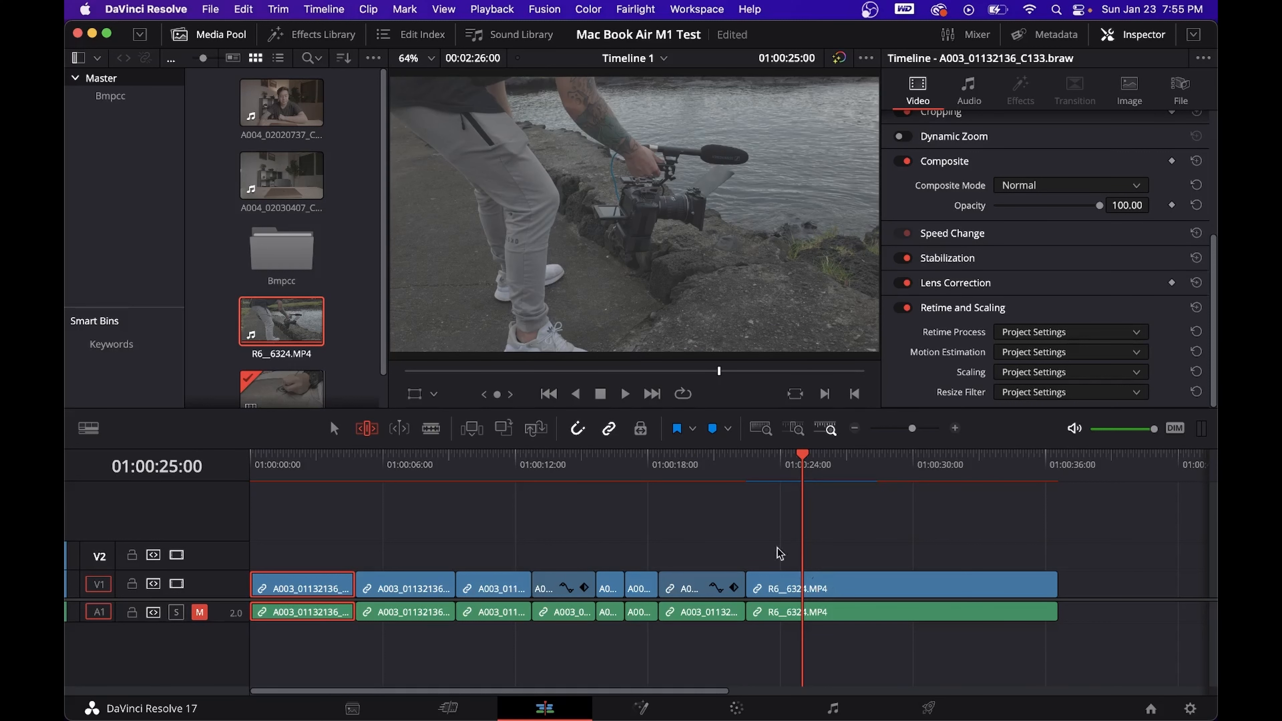
{"action": "left_click", "coordinate": [684, 470]}
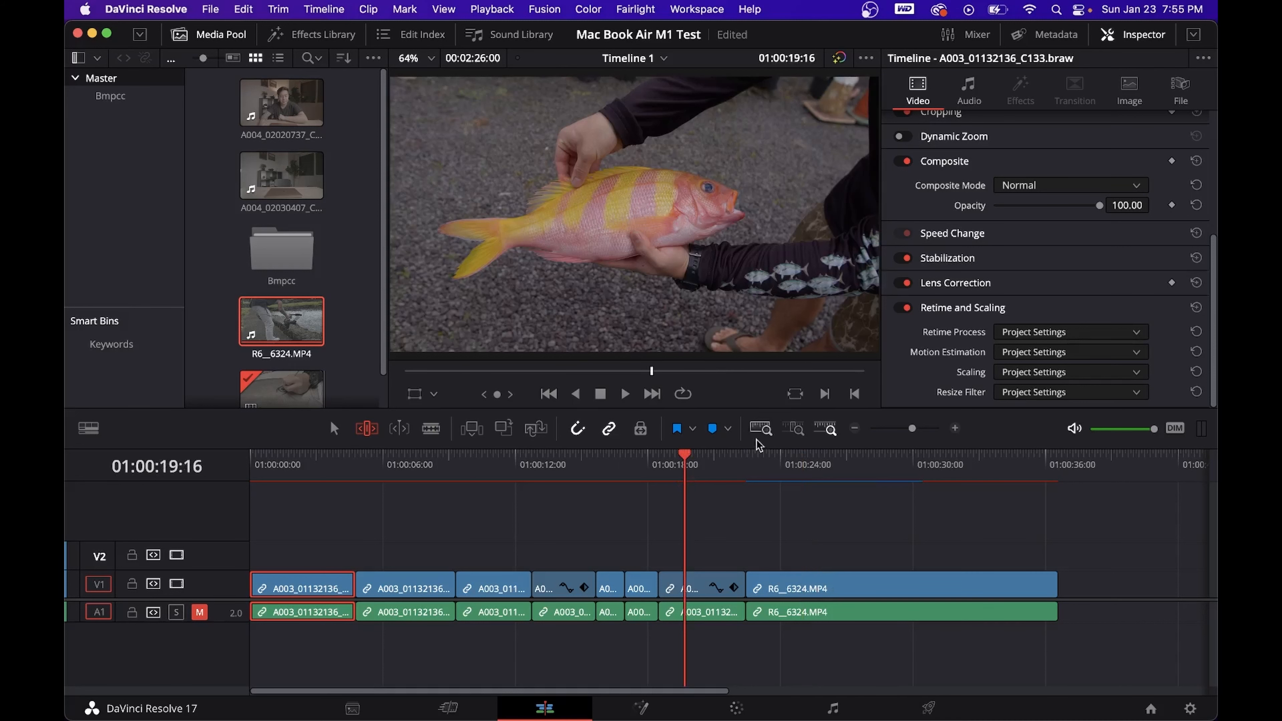
{"action": "left_click", "coordinate": [800, 467]}
- On the Color page, view the Input Color Space options for clip 08, the H.265 clip
{"action": "left_click", "coordinate": [738, 707]}
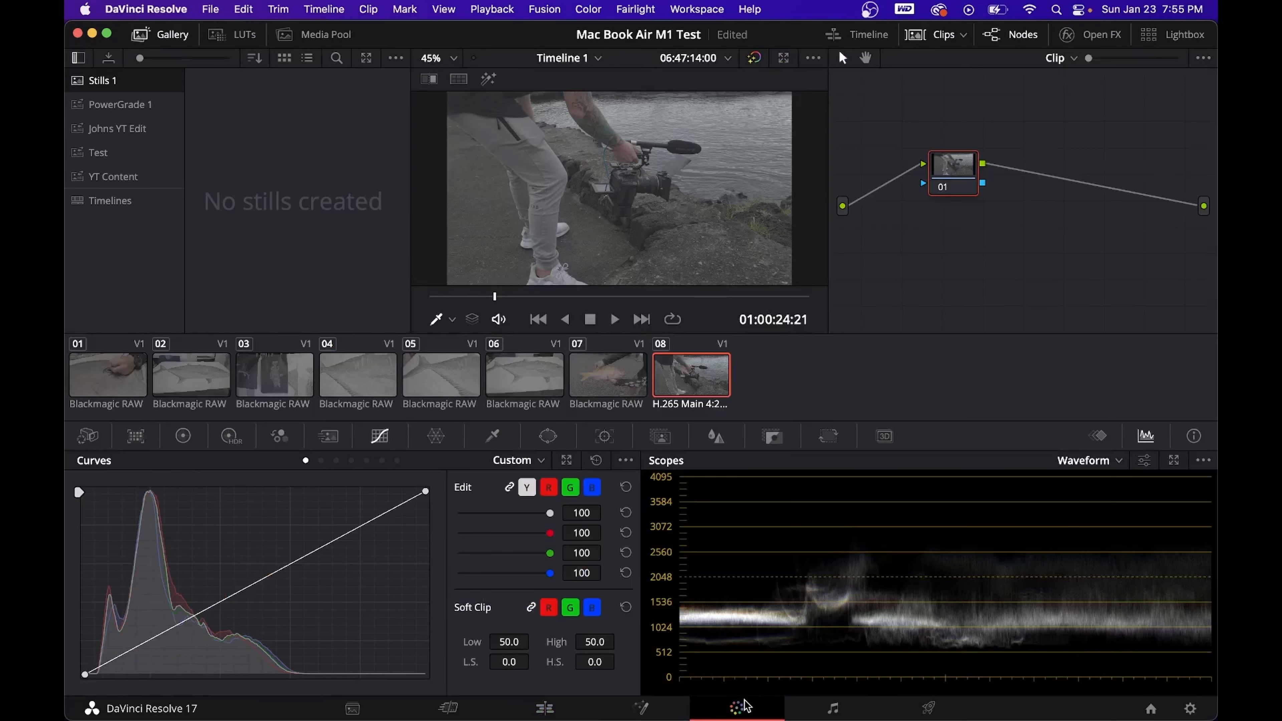
{"action": "right_click", "coordinate": [681, 372]}
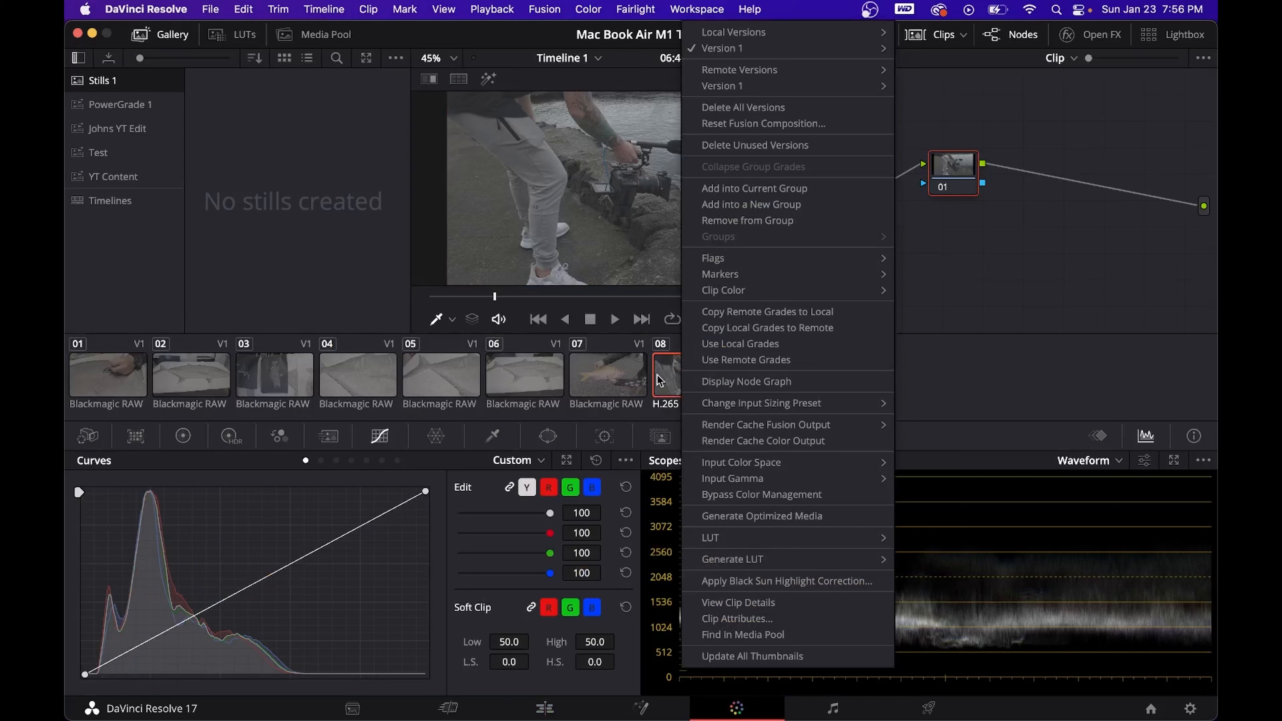
{"action": "left_click", "coordinate": [928, 375]}
{"action": "right_click", "coordinate": [713, 375]}
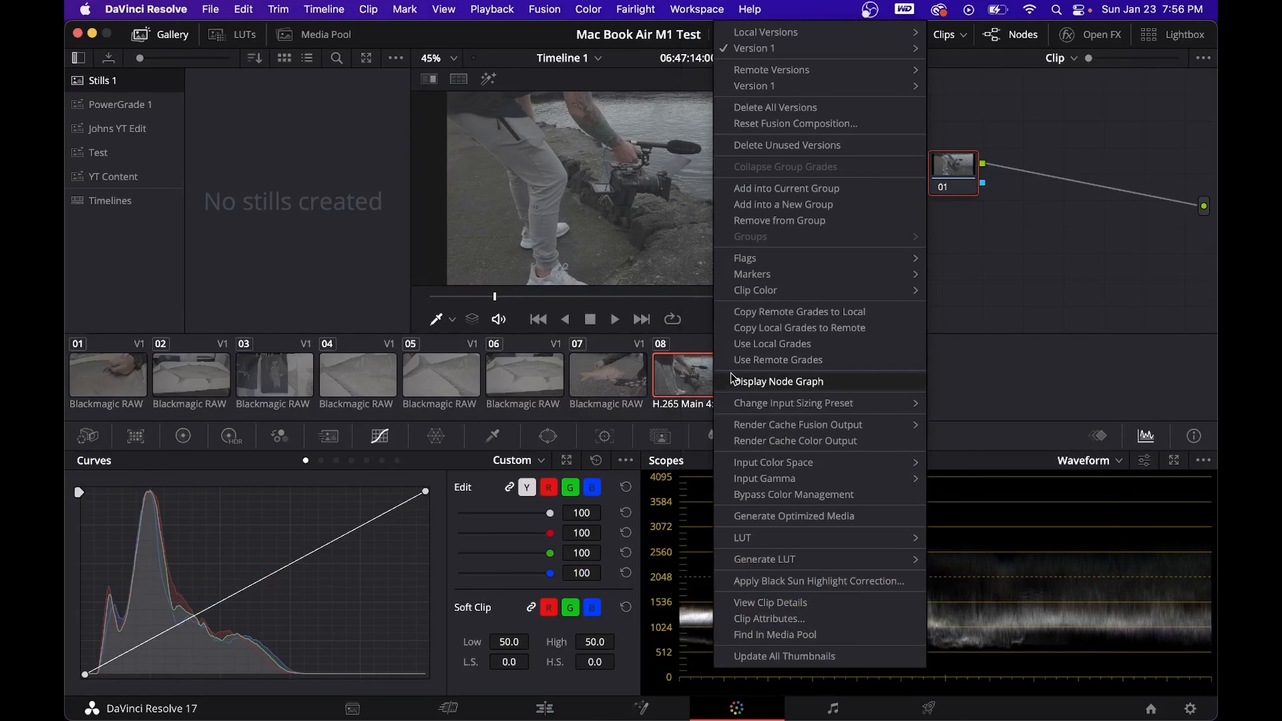
{"action": "mouse_move", "coordinate": [743, 463]}
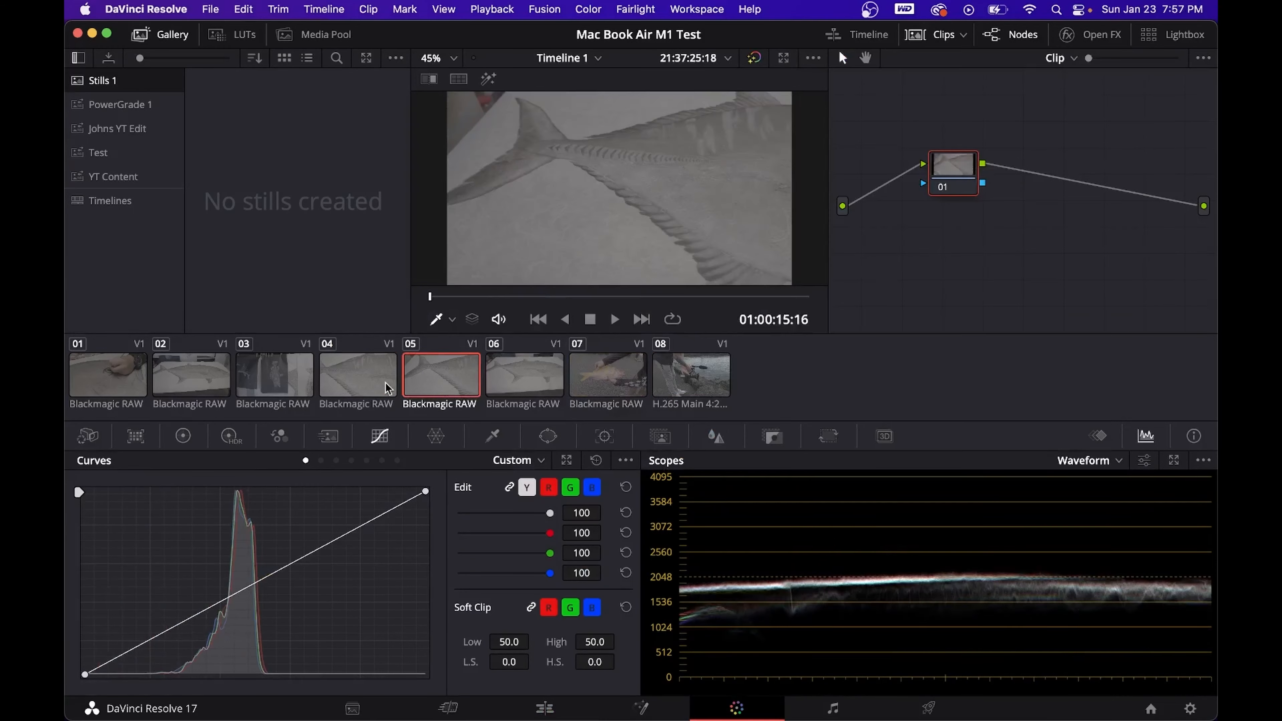
- Look through clips 04 to 01 and add four serial nodes after node 01 on clip 01
{"action": "left_click", "coordinate": [384, 383]}
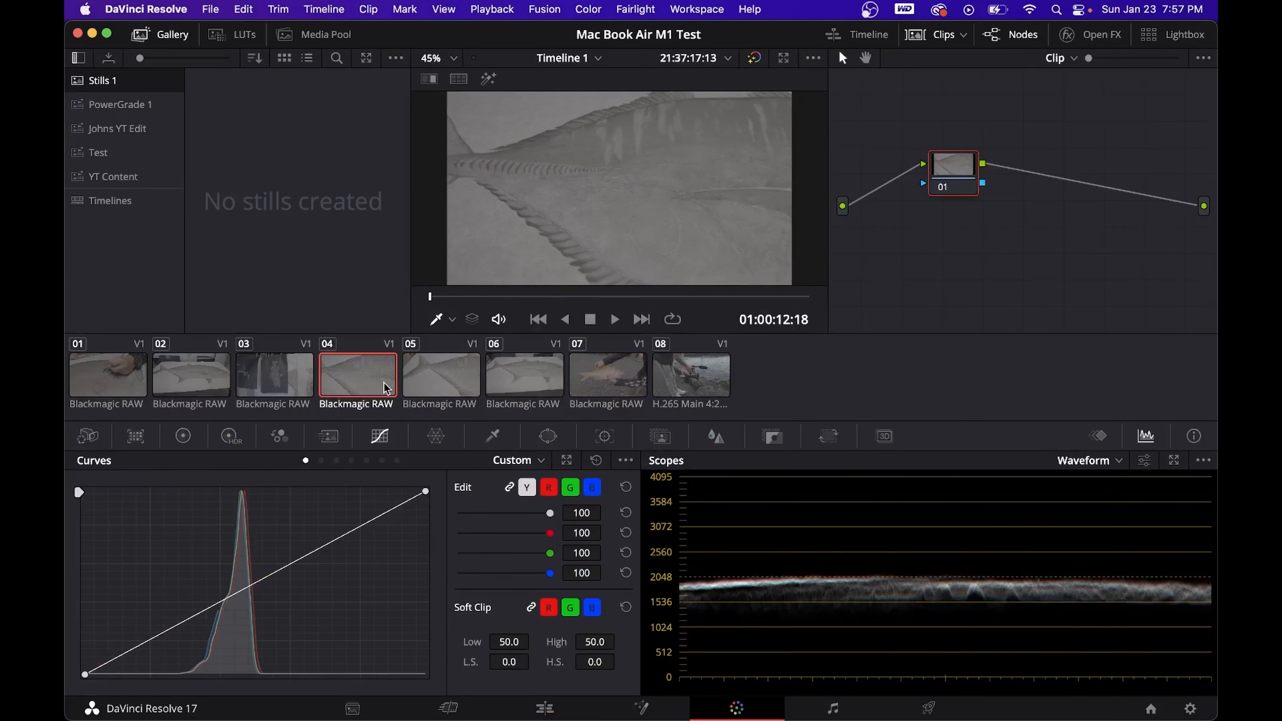
{"action": "left_click", "coordinate": [270, 368]}
{"action": "left_click", "coordinate": [151, 364]}
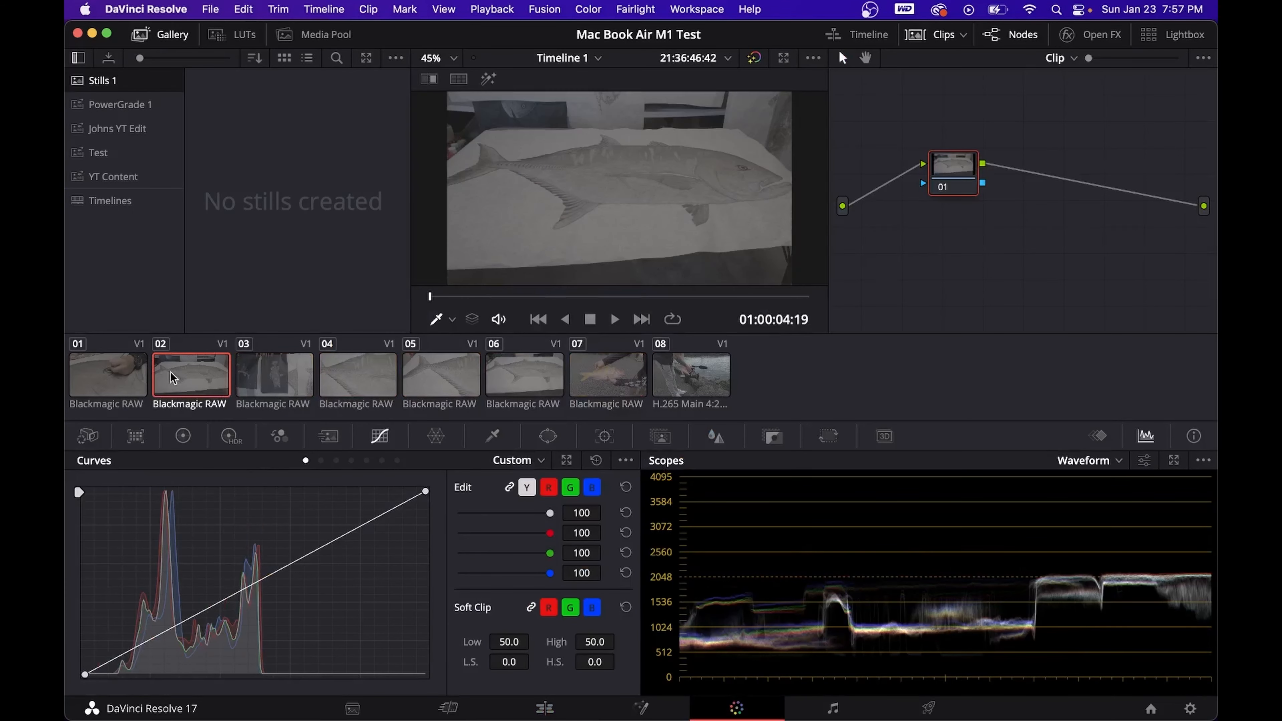
{"action": "left_click", "coordinate": [89, 363]}
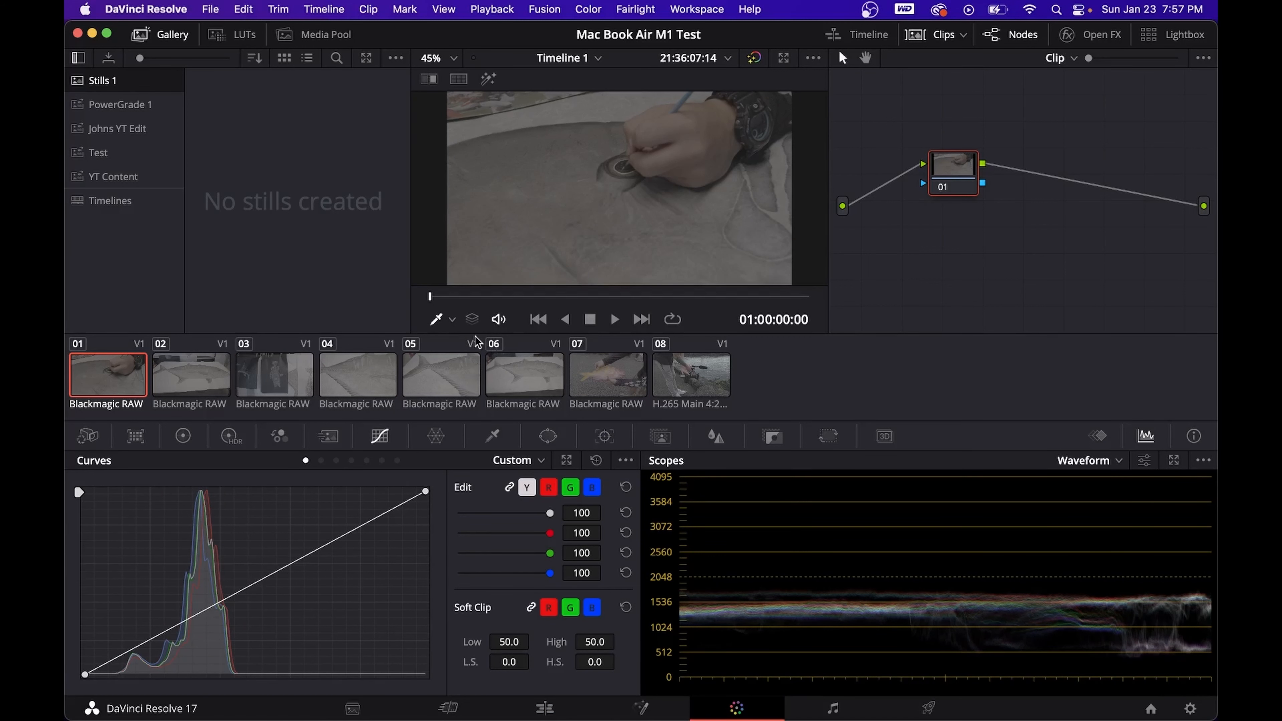
{"action": "key", "text": "alt+s"}
{"action": "key", "text": "alt+s"}
{"action": "key", "text": "alt+s"}
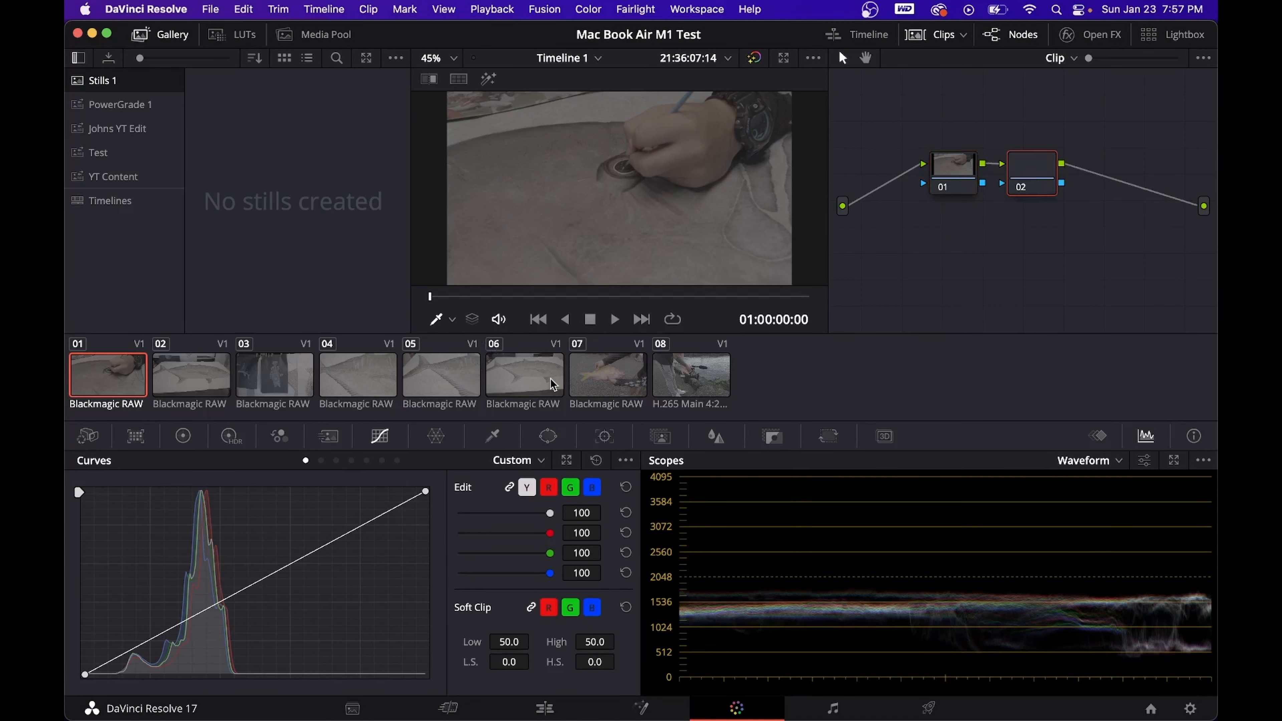
{"action": "key", "text": "alt+s"}
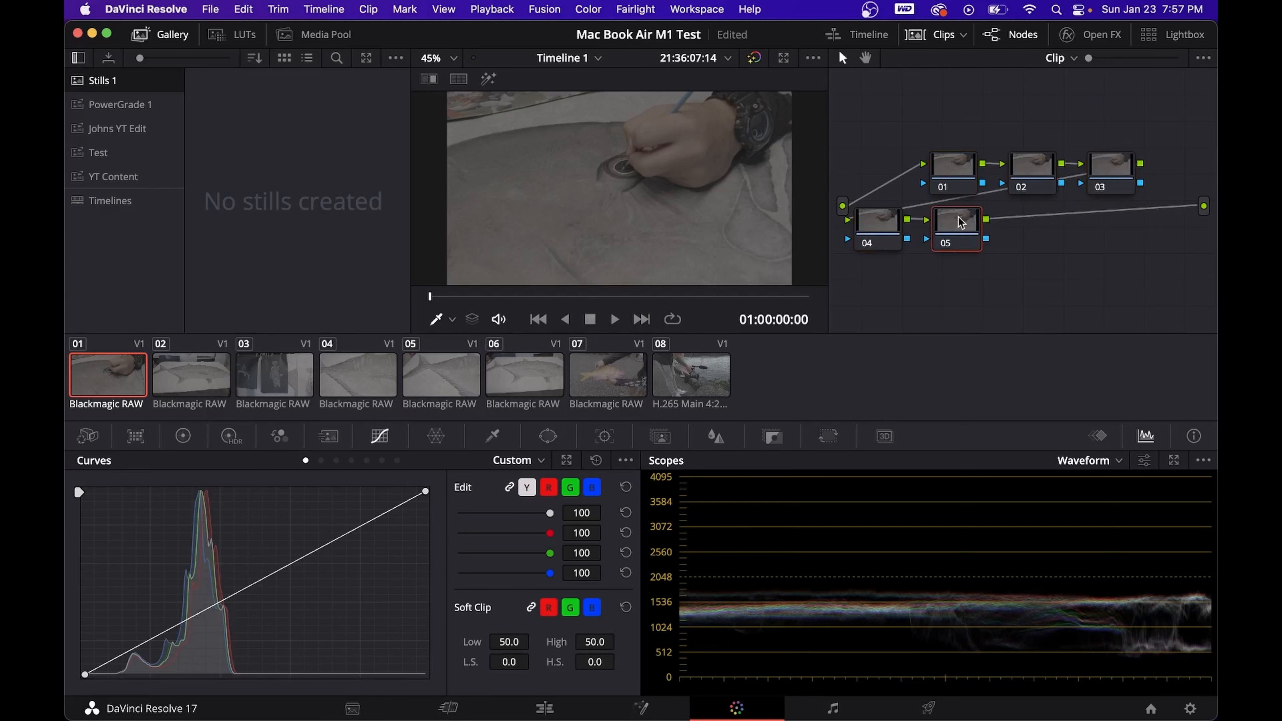
- Apply the Color Space Transform effect to node 05 of clip 01
{"action": "left_click", "coordinate": [1091, 42]}
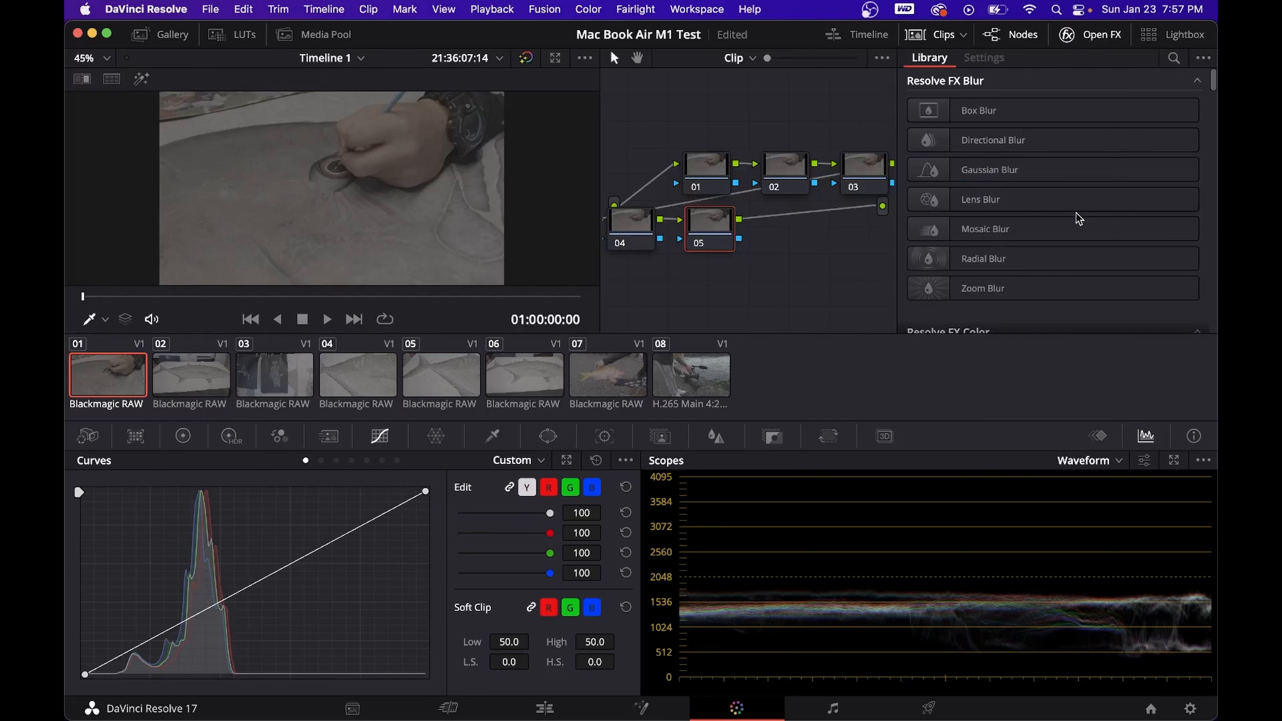
{"action": "scroll", "coordinate": [1075, 218], "scroll_direction": "down", "scroll_amount": 5}
{"action": "left_click_drag", "start_coordinate": [1075, 218], "coordinate": [721, 228]}
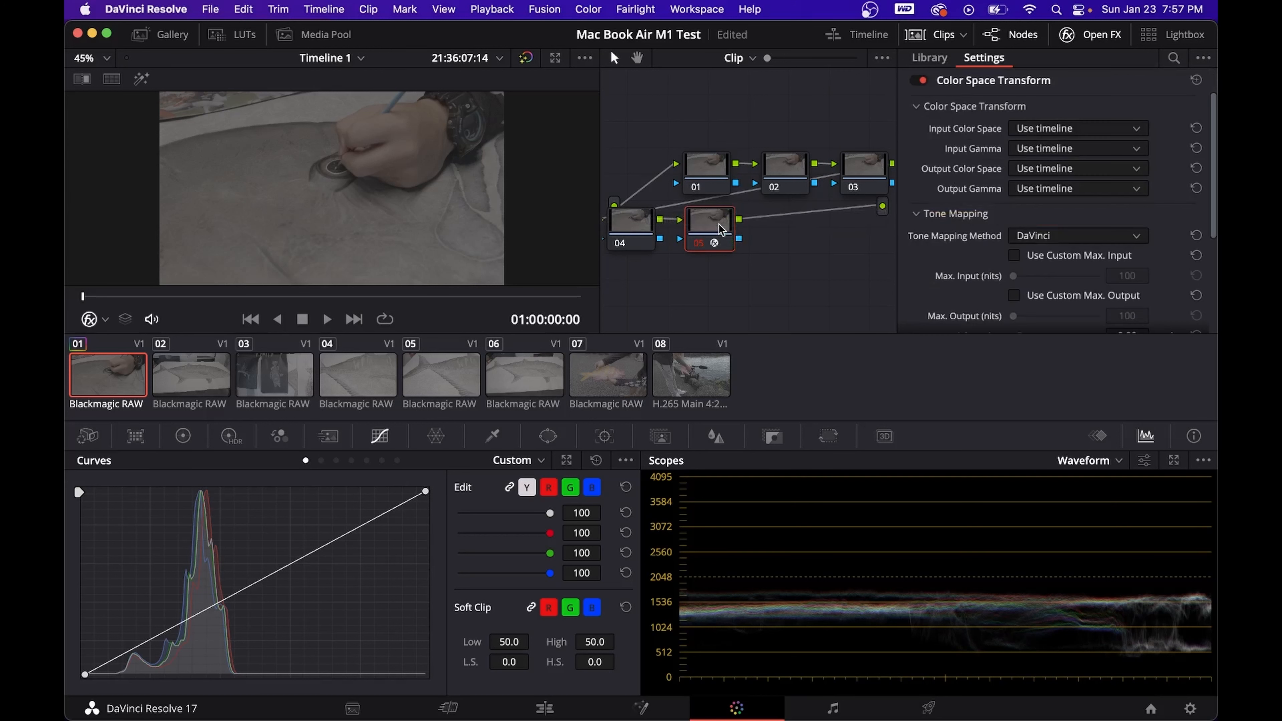
- Check the Input Color Space options, then set the transform's Input Gamma to Blackmagic Design Film Gen 5
{"action": "left_click", "coordinate": [1078, 128]}
{"action": "scroll", "coordinate": [1090, 247], "scroll_direction": "down", "scroll_amount": 3}
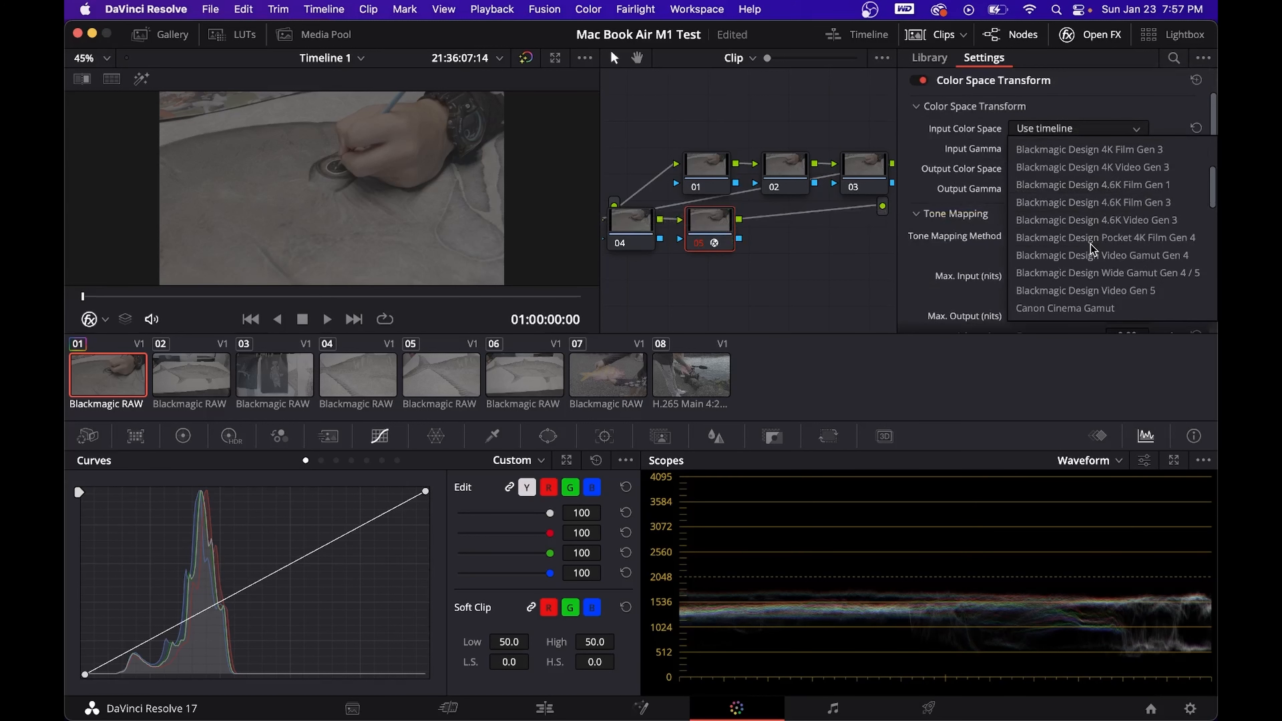
{"action": "left_click", "coordinate": [1003, 146]}
{"action": "left_click", "coordinate": [1037, 150]}
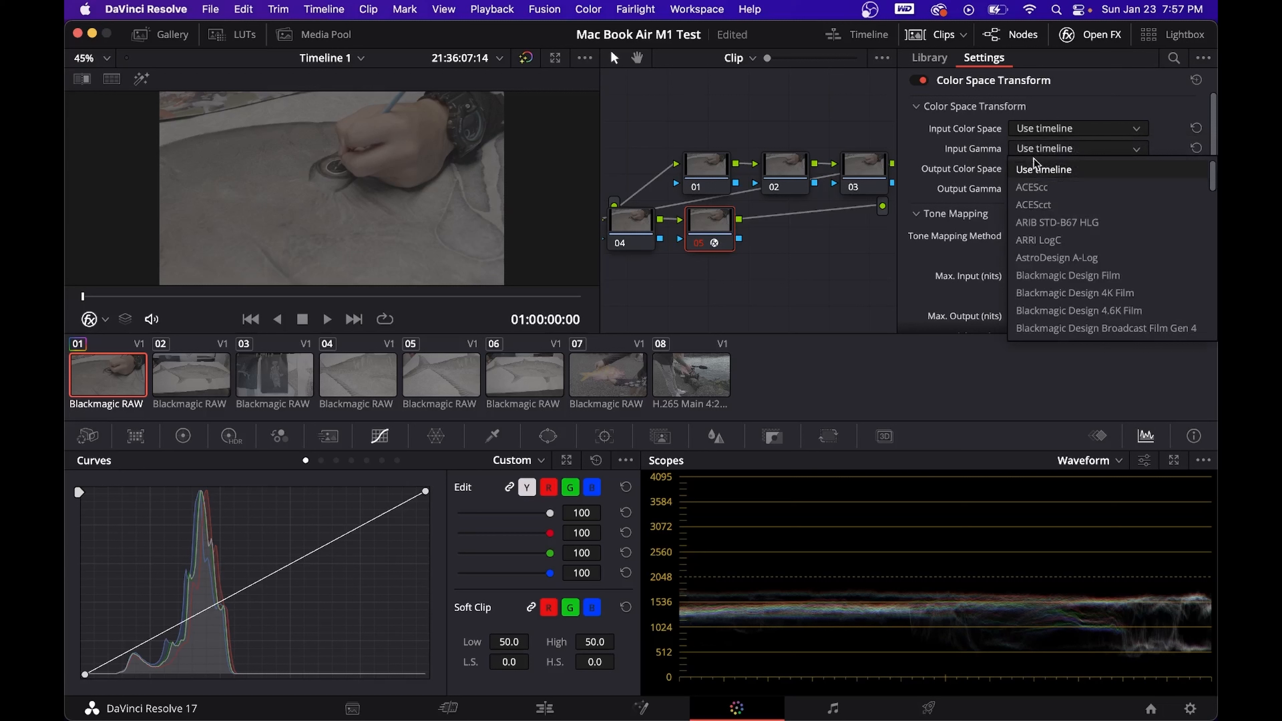
{"action": "scroll", "coordinate": [1054, 220], "scroll_direction": "down", "scroll_amount": 3}
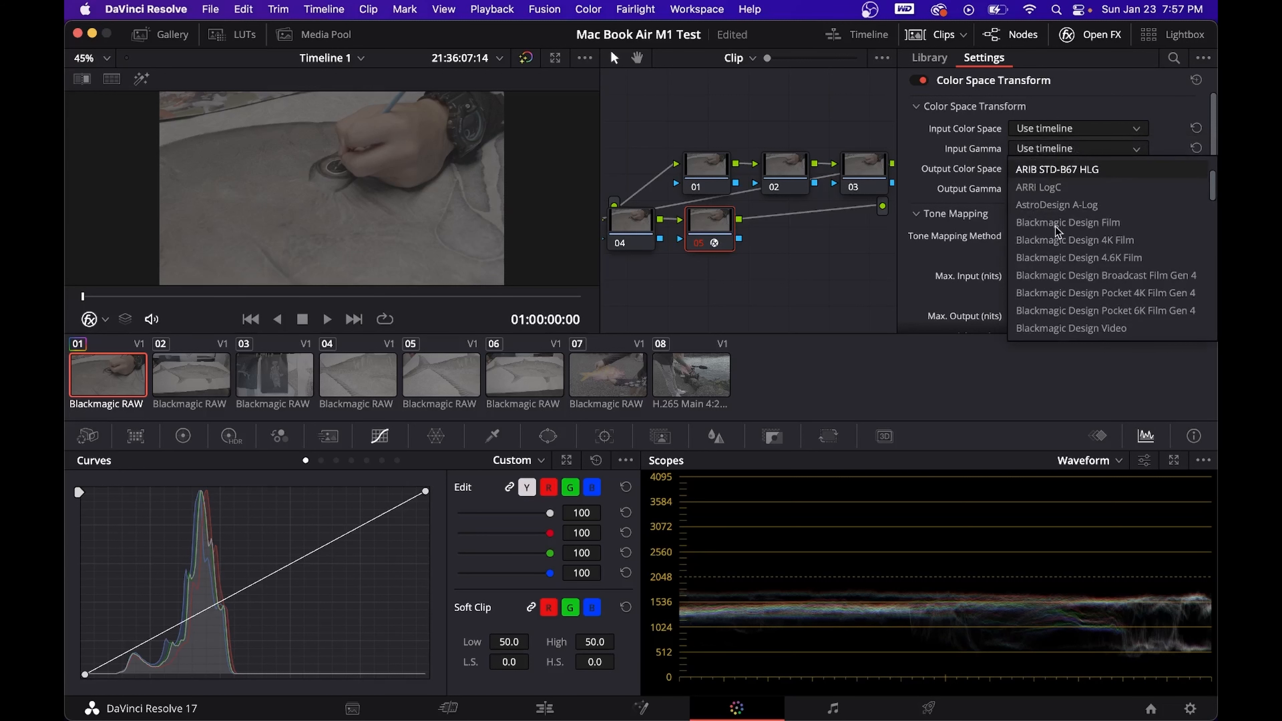
{"action": "scroll", "coordinate": [1117, 308], "scroll_direction": "down", "scroll_amount": 4}
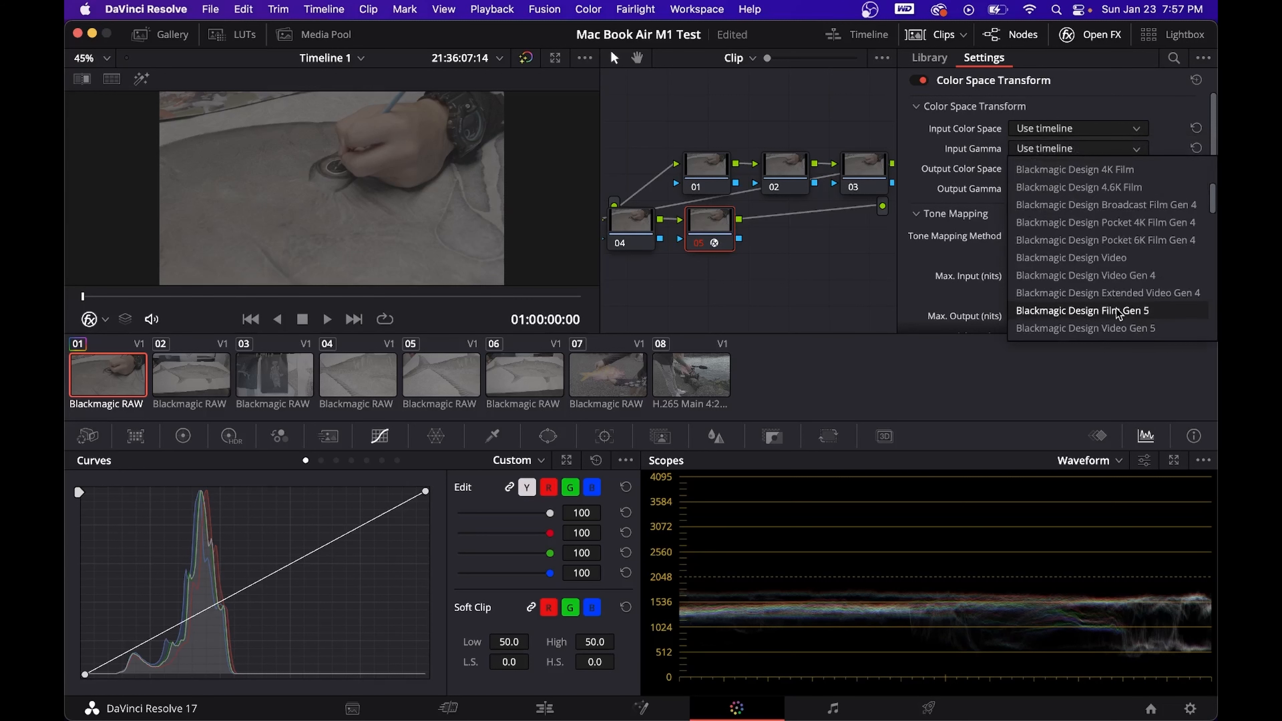
{"action": "left_click", "coordinate": [1116, 310]}
- Set the Color Space Transform's Output Gamma to Rec.709 and hide the effects library
{"action": "left_click", "coordinate": [1085, 189]}
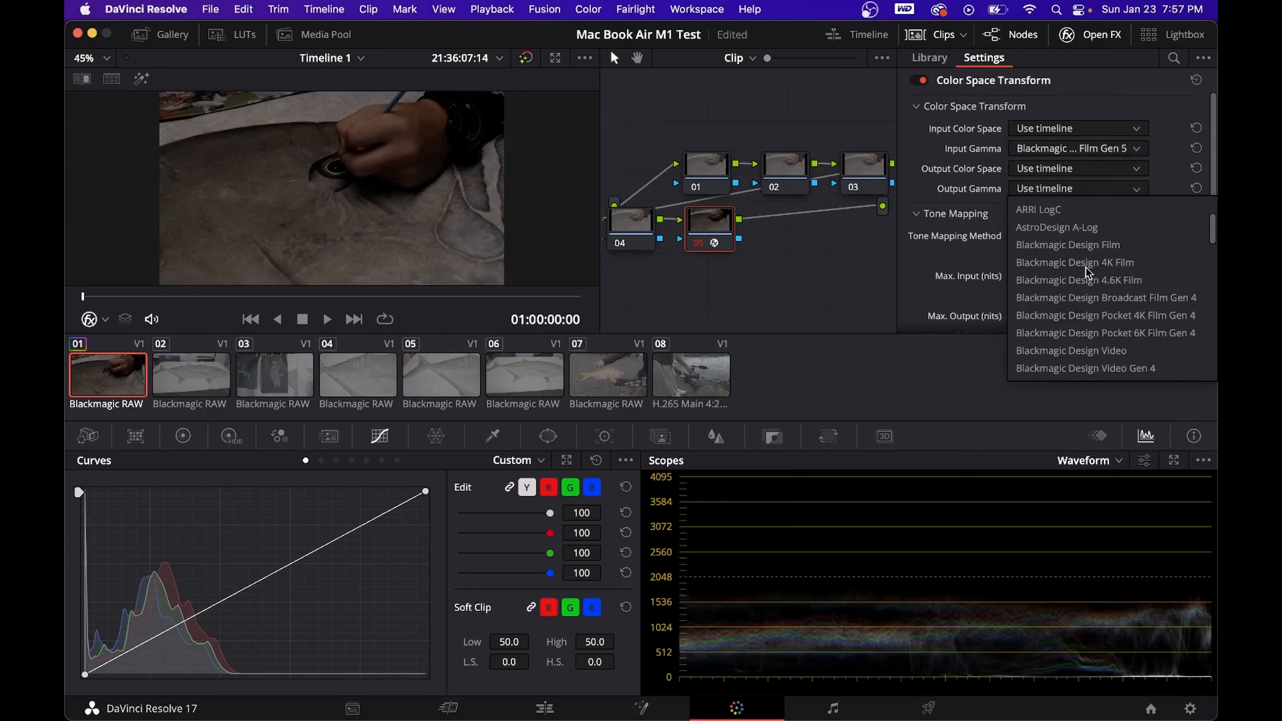
{"action": "scroll", "coordinate": [1086, 267], "scroll_direction": "down", "scroll_amount": 8}
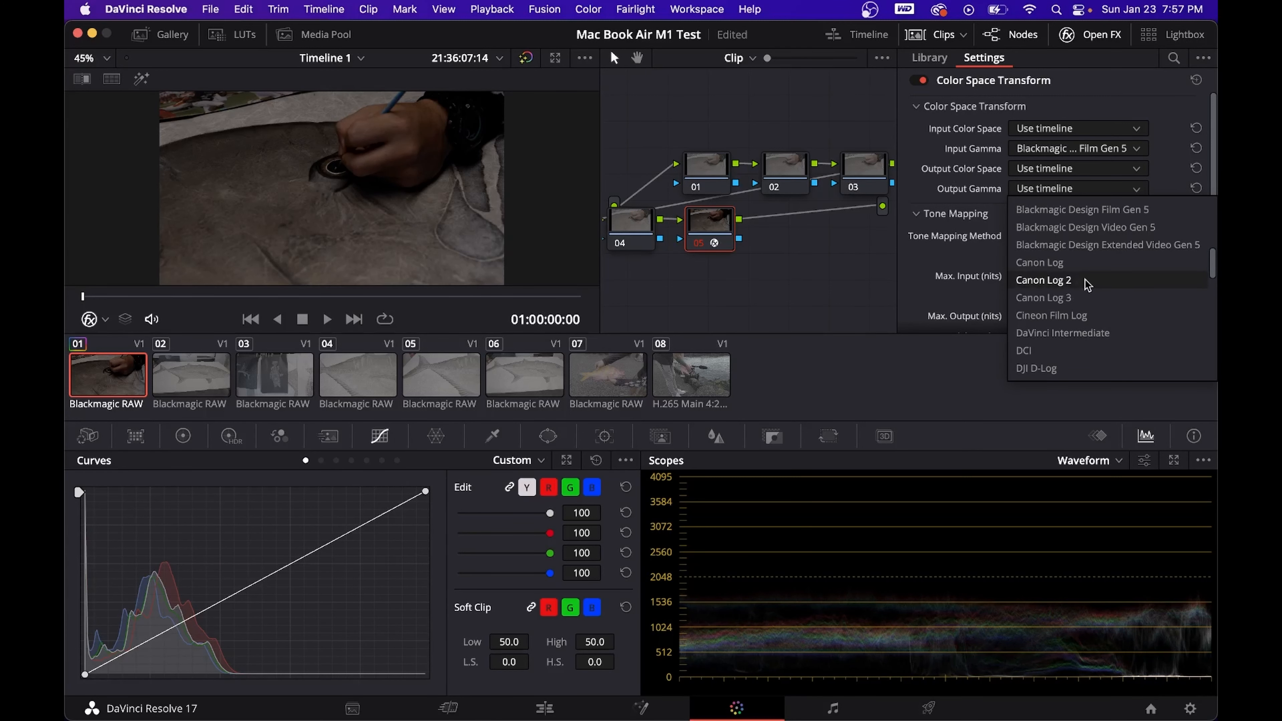
{"action": "scroll", "coordinate": [1084, 323], "scroll_direction": "down", "scroll_amount": 10}
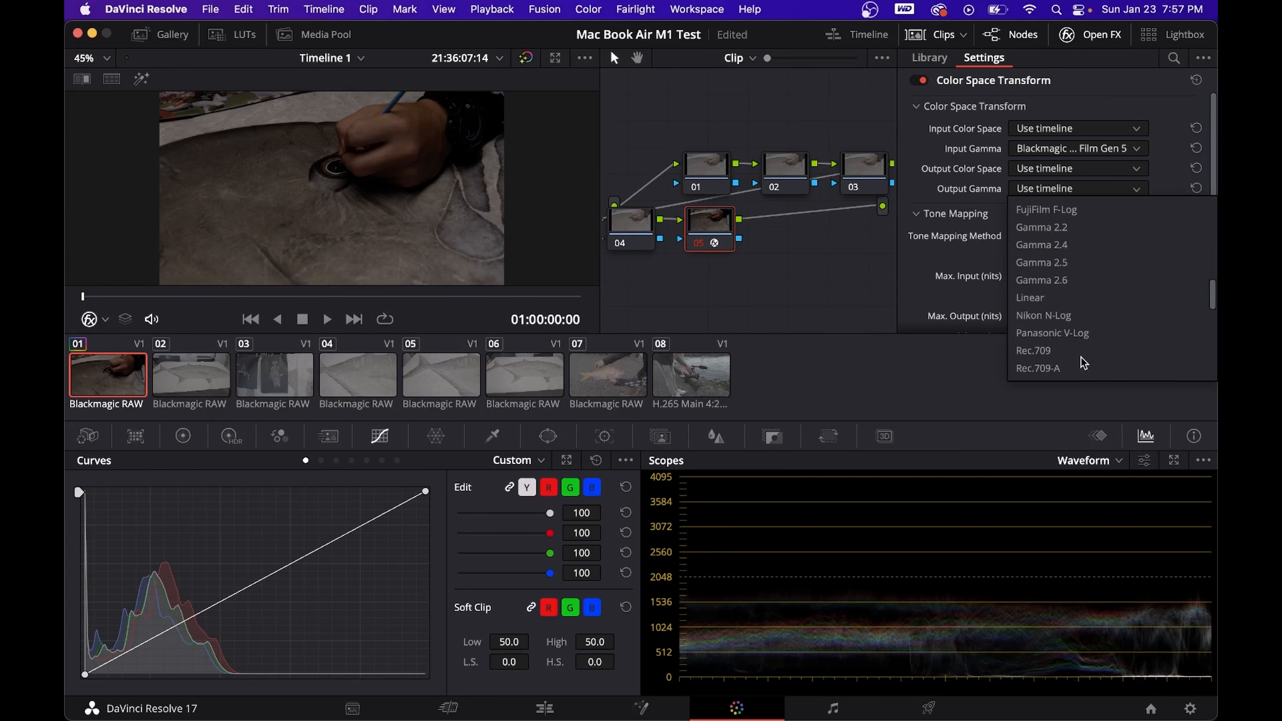
{"action": "left_click", "coordinate": [1081, 352]}
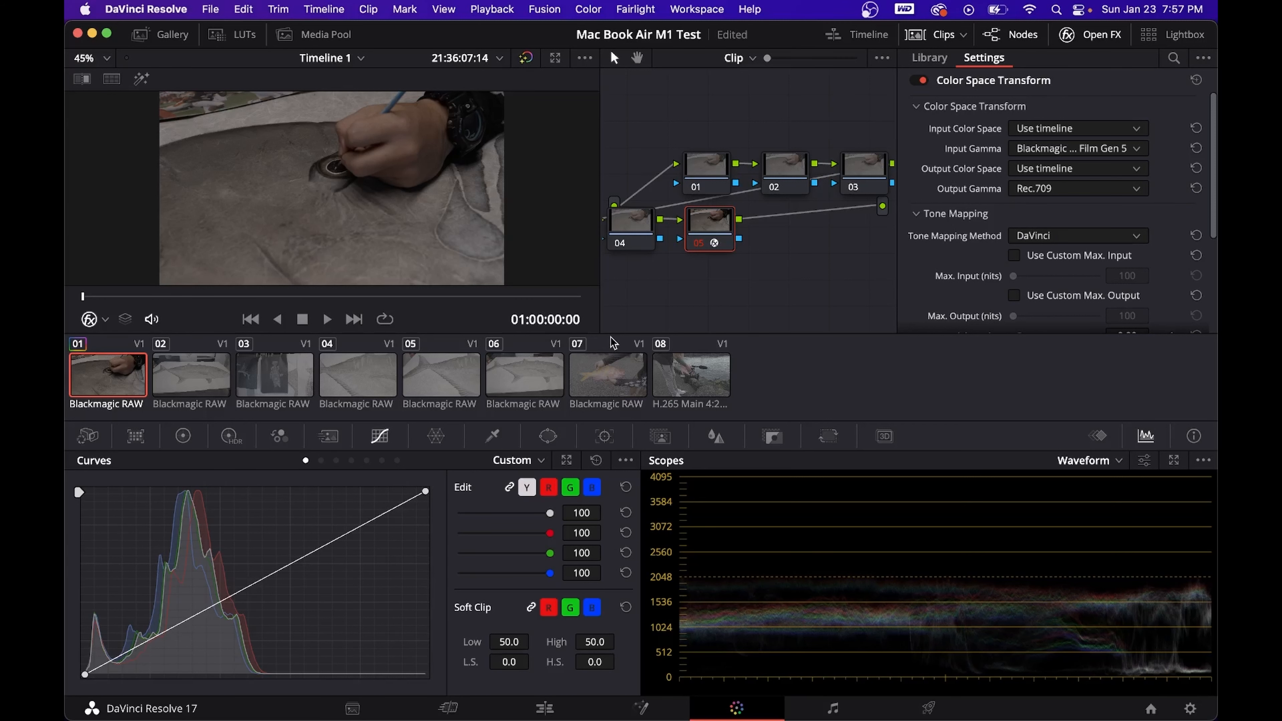
{"action": "left_click", "coordinate": [1095, 43]}
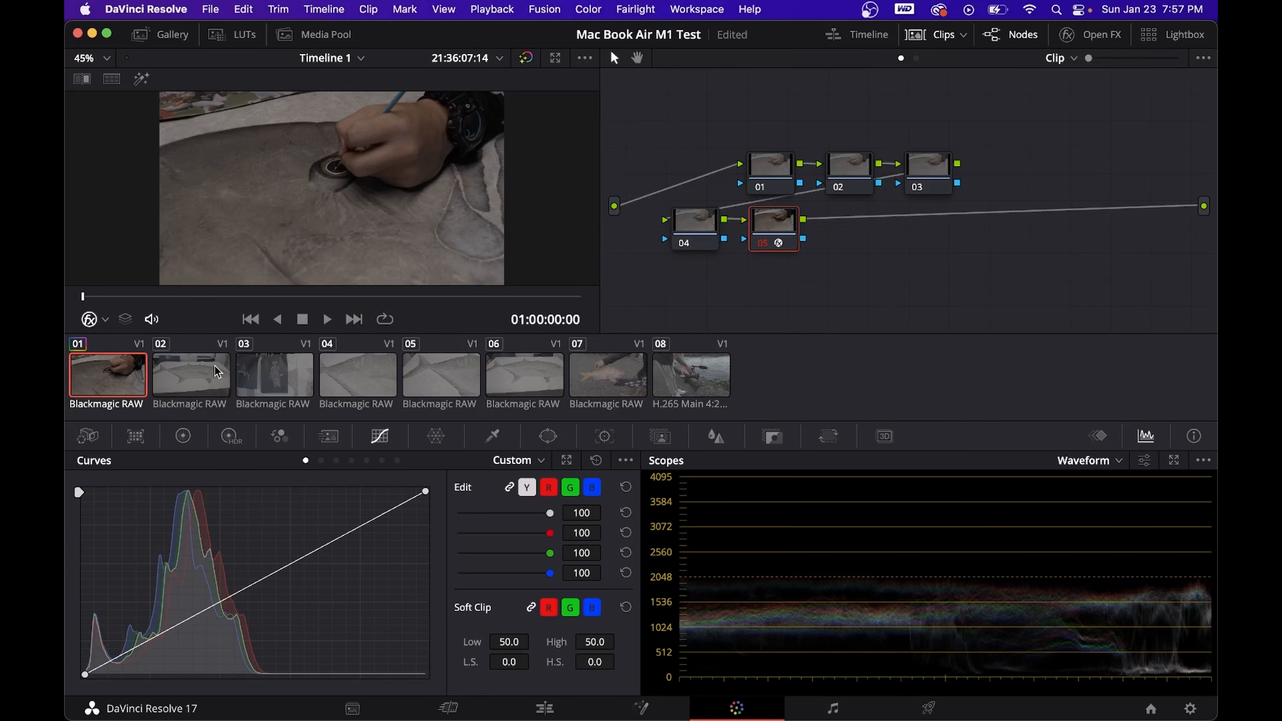
- Select node 03, grab a still of clip 01's grade and show the still gallery
{"action": "left_click", "coordinate": [702, 226]}
{"action": "left_click", "coordinate": [942, 169]}
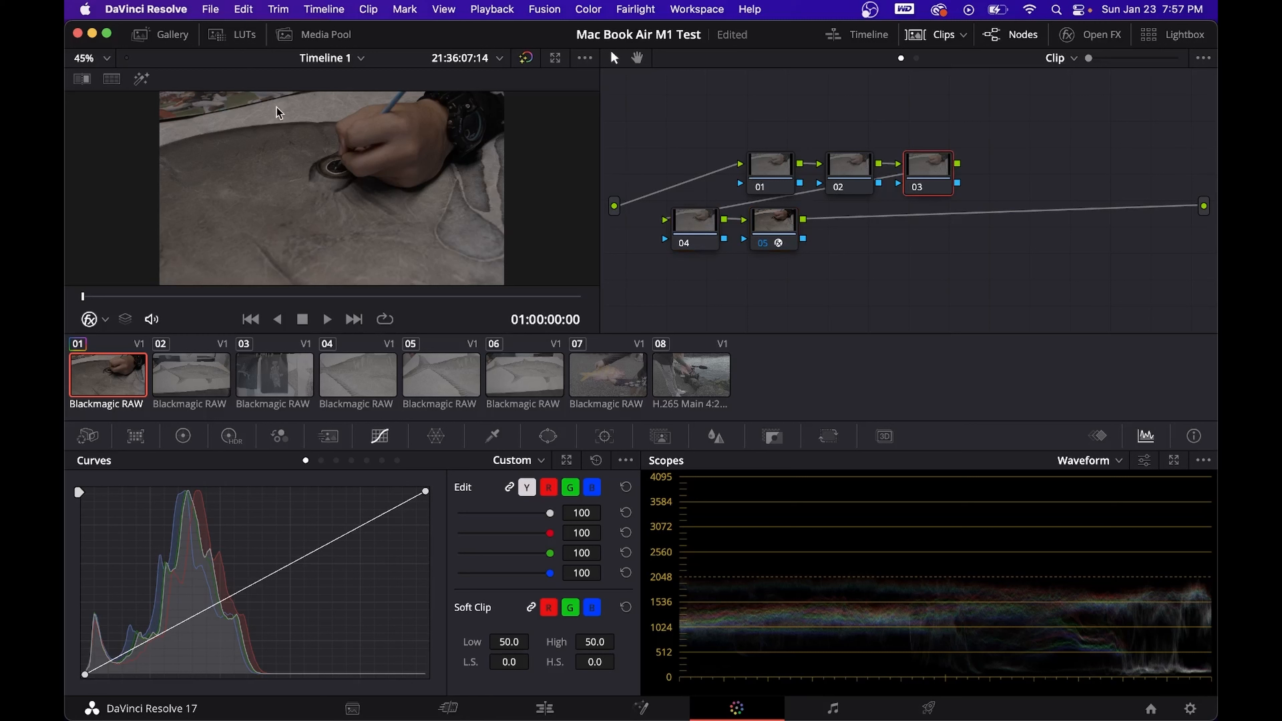
{"action": "right_click", "coordinate": [293, 137]}
{"action": "left_click", "coordinate": [315, 148]}
{"action": "left_click", "coordinate": [161, 36]}
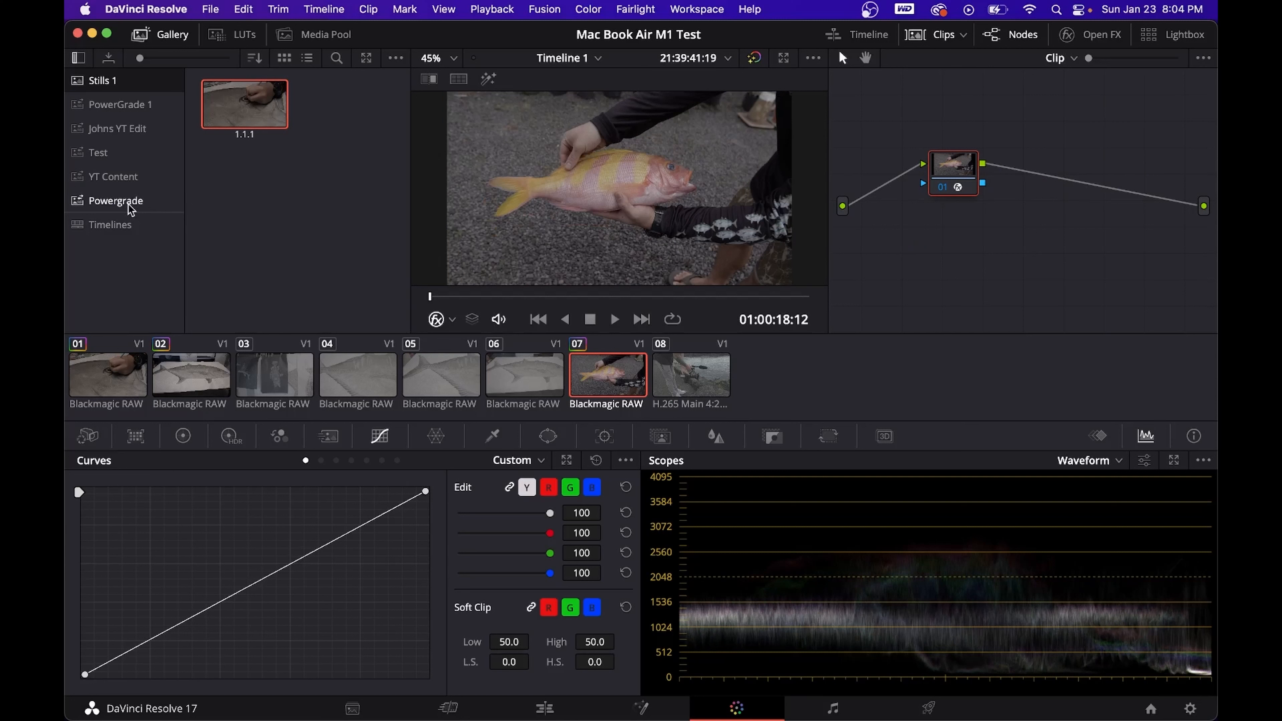
- Name the new gallery album Powergrade and copy still 1.1.1 from the Stills 1 album into it
{"action": "double_click", "coordinate": [129, 202]}
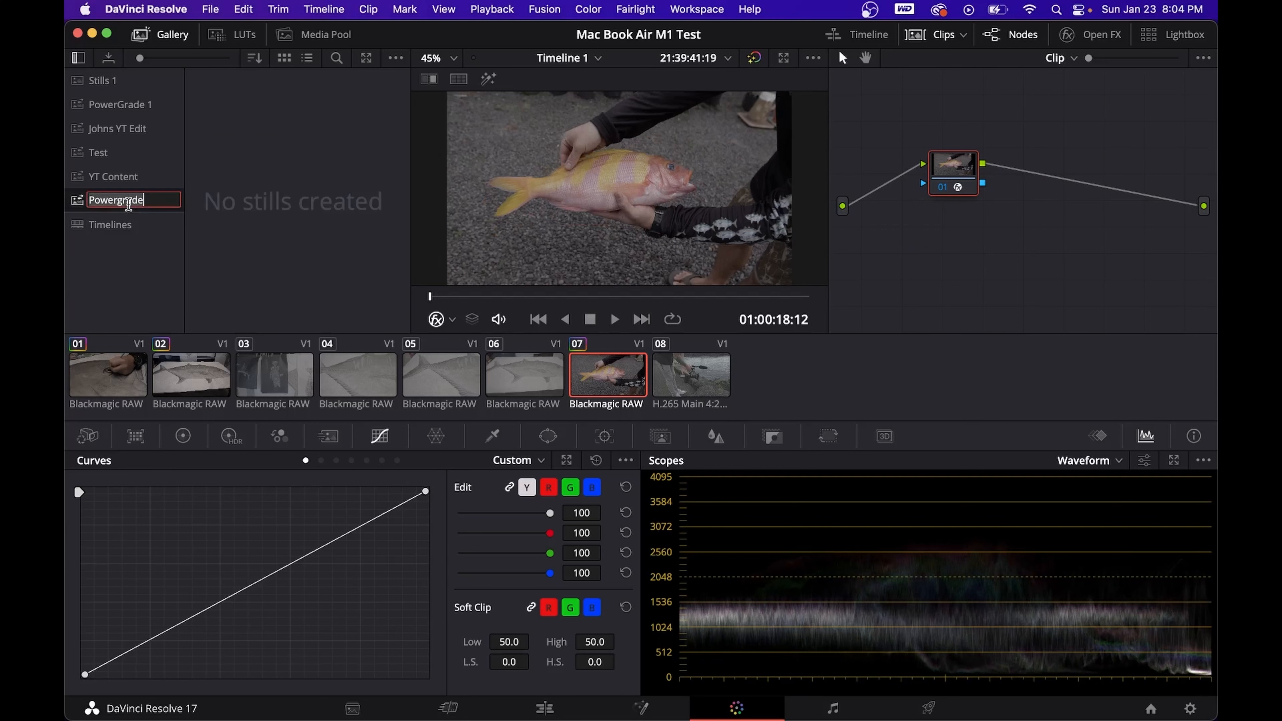
{"action": "left_click", "coordinate": [179, 283]}
{"action": "left_click", "coordinate": [150, 80]}
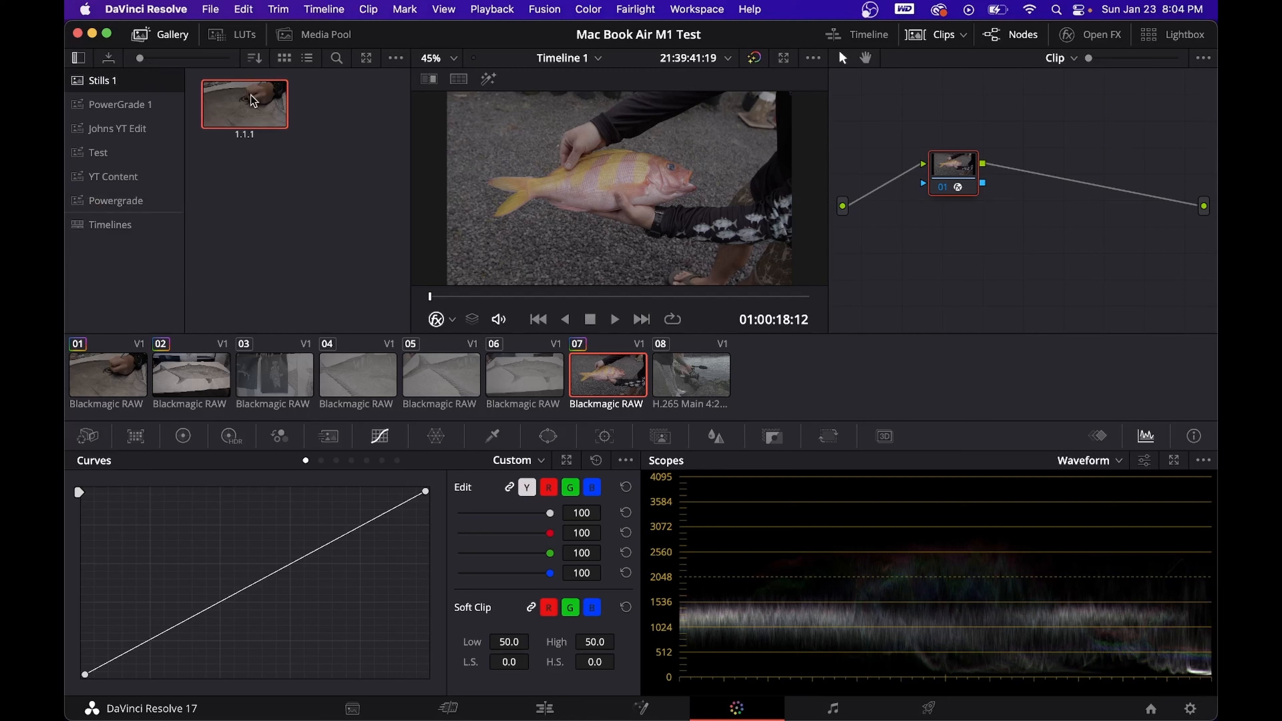
{"action": "right_click", "coordinate": [559, 156]}
{"action": "left_click", "coordinate": [349, 157]}
{"action": "left_click_drag", "start_coordinate": [239, 108], "coordinate": [120, 207]}
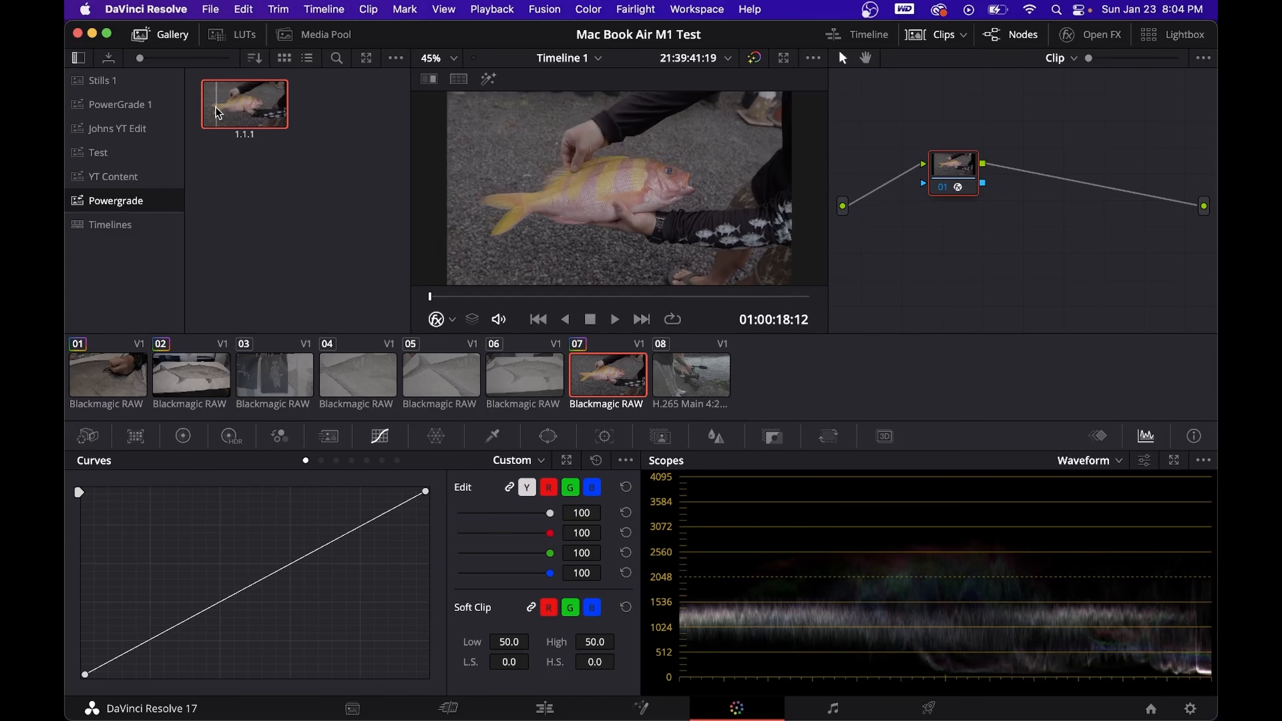
- Select clip 06 and apply the grade of the still in the Powergrade album to it
{"action": "right_click", "coordinate": [267, 112]}
{"action": "left_click", "coordinate": [229, 192]}
{"action": "left_click", "coordinate": [517, 354]}
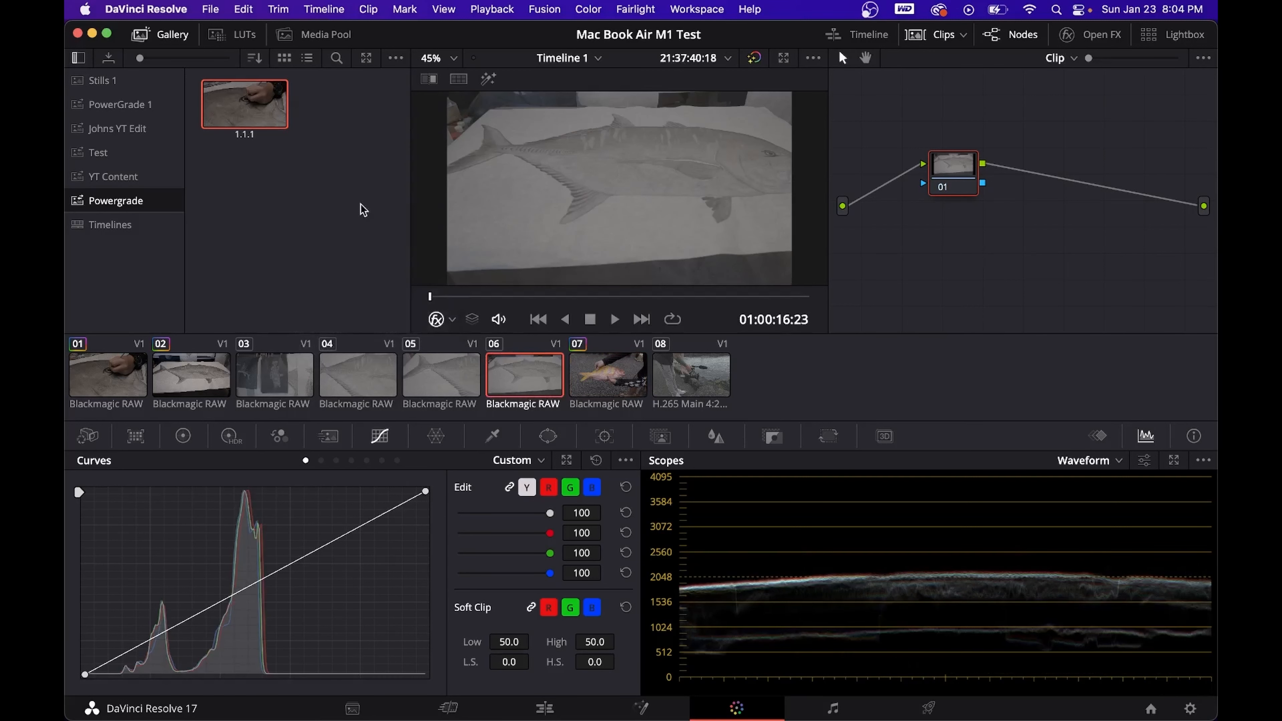
{"action": "right_click", "coordinate": [241, 108]}
{"action": "left_click", "coordinate": [282, 158]}
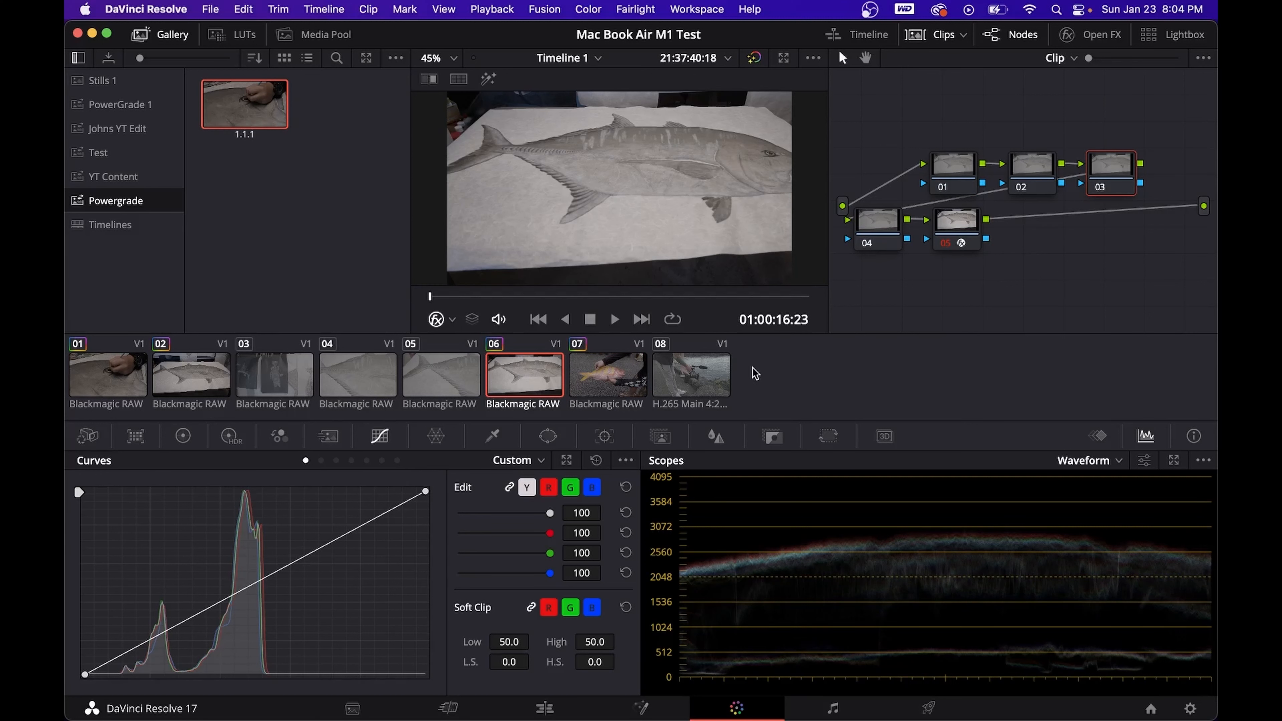
{"action": "key", "text": "super+d"}
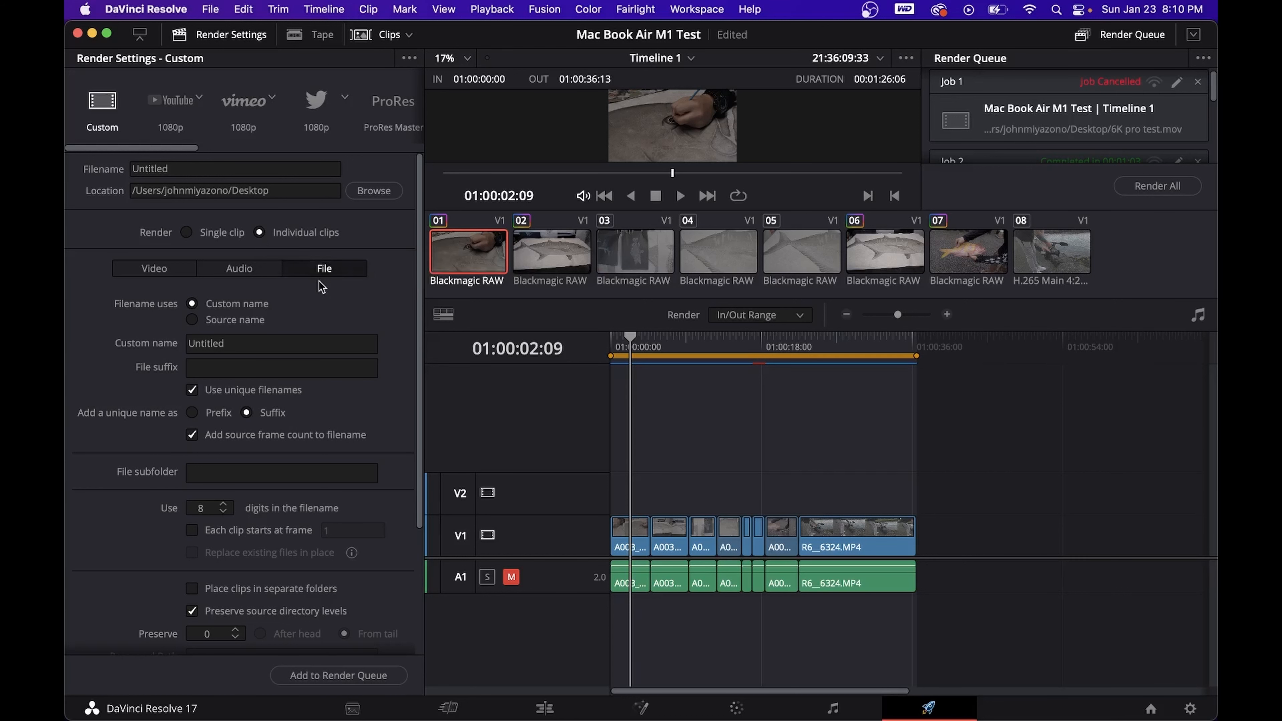
- Set the custom file name for the individual clips render to "my individual clips"
{"action": "left_click", "coordinate": [240, 345]}
{"action": "double_click", "coordinate": [240, 346]}
{"action": "type", "text": "my in"}
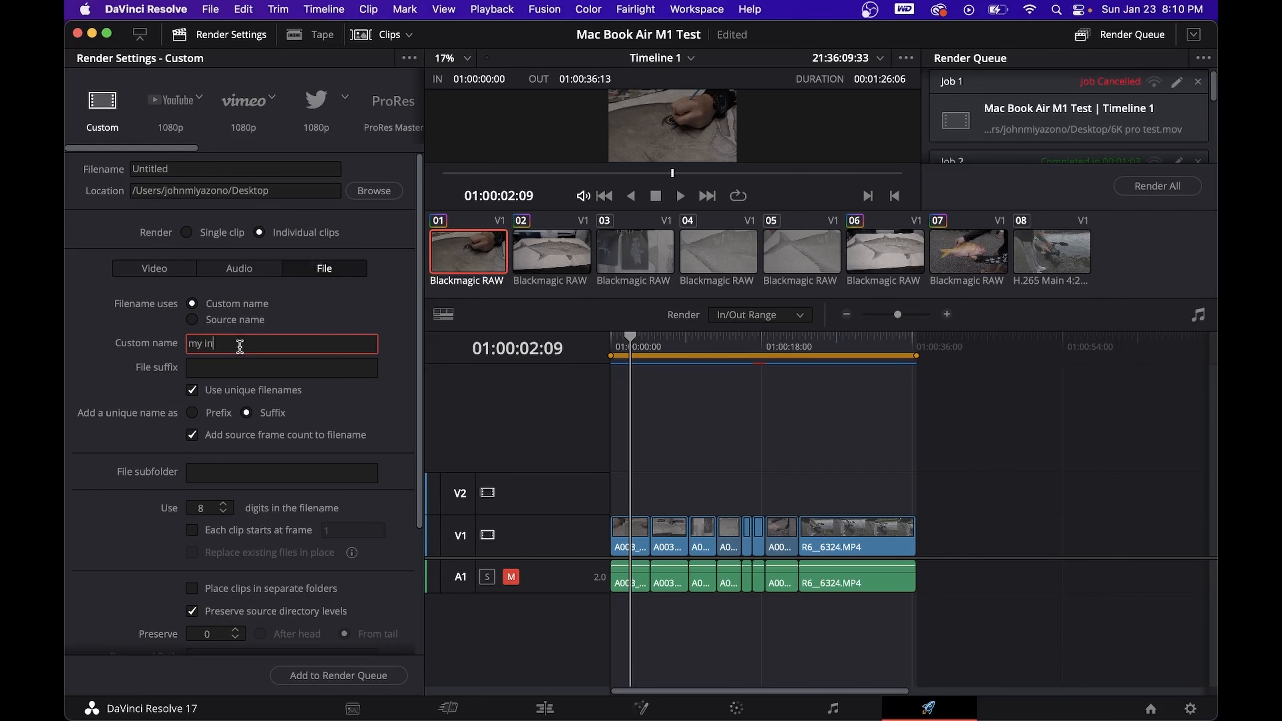
{"action": "type", "text": "dividual clips"}
{"action": "left_click", "coordinate": [258, 362]}
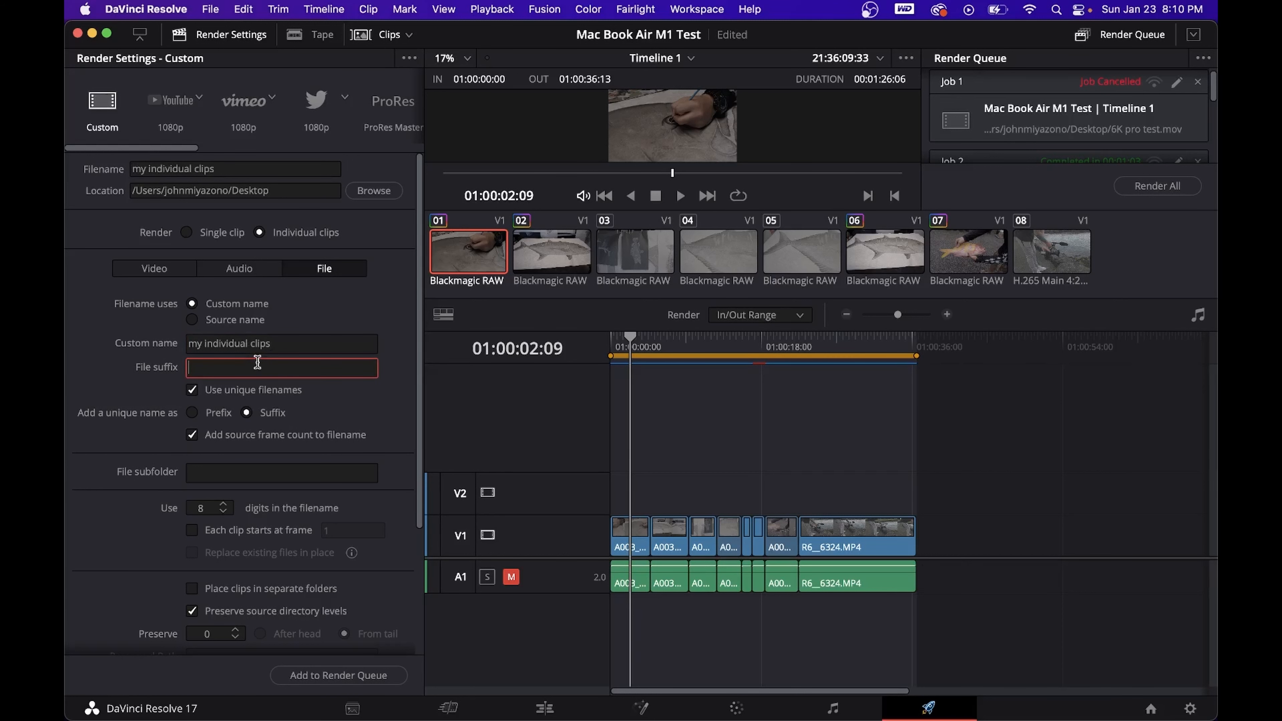